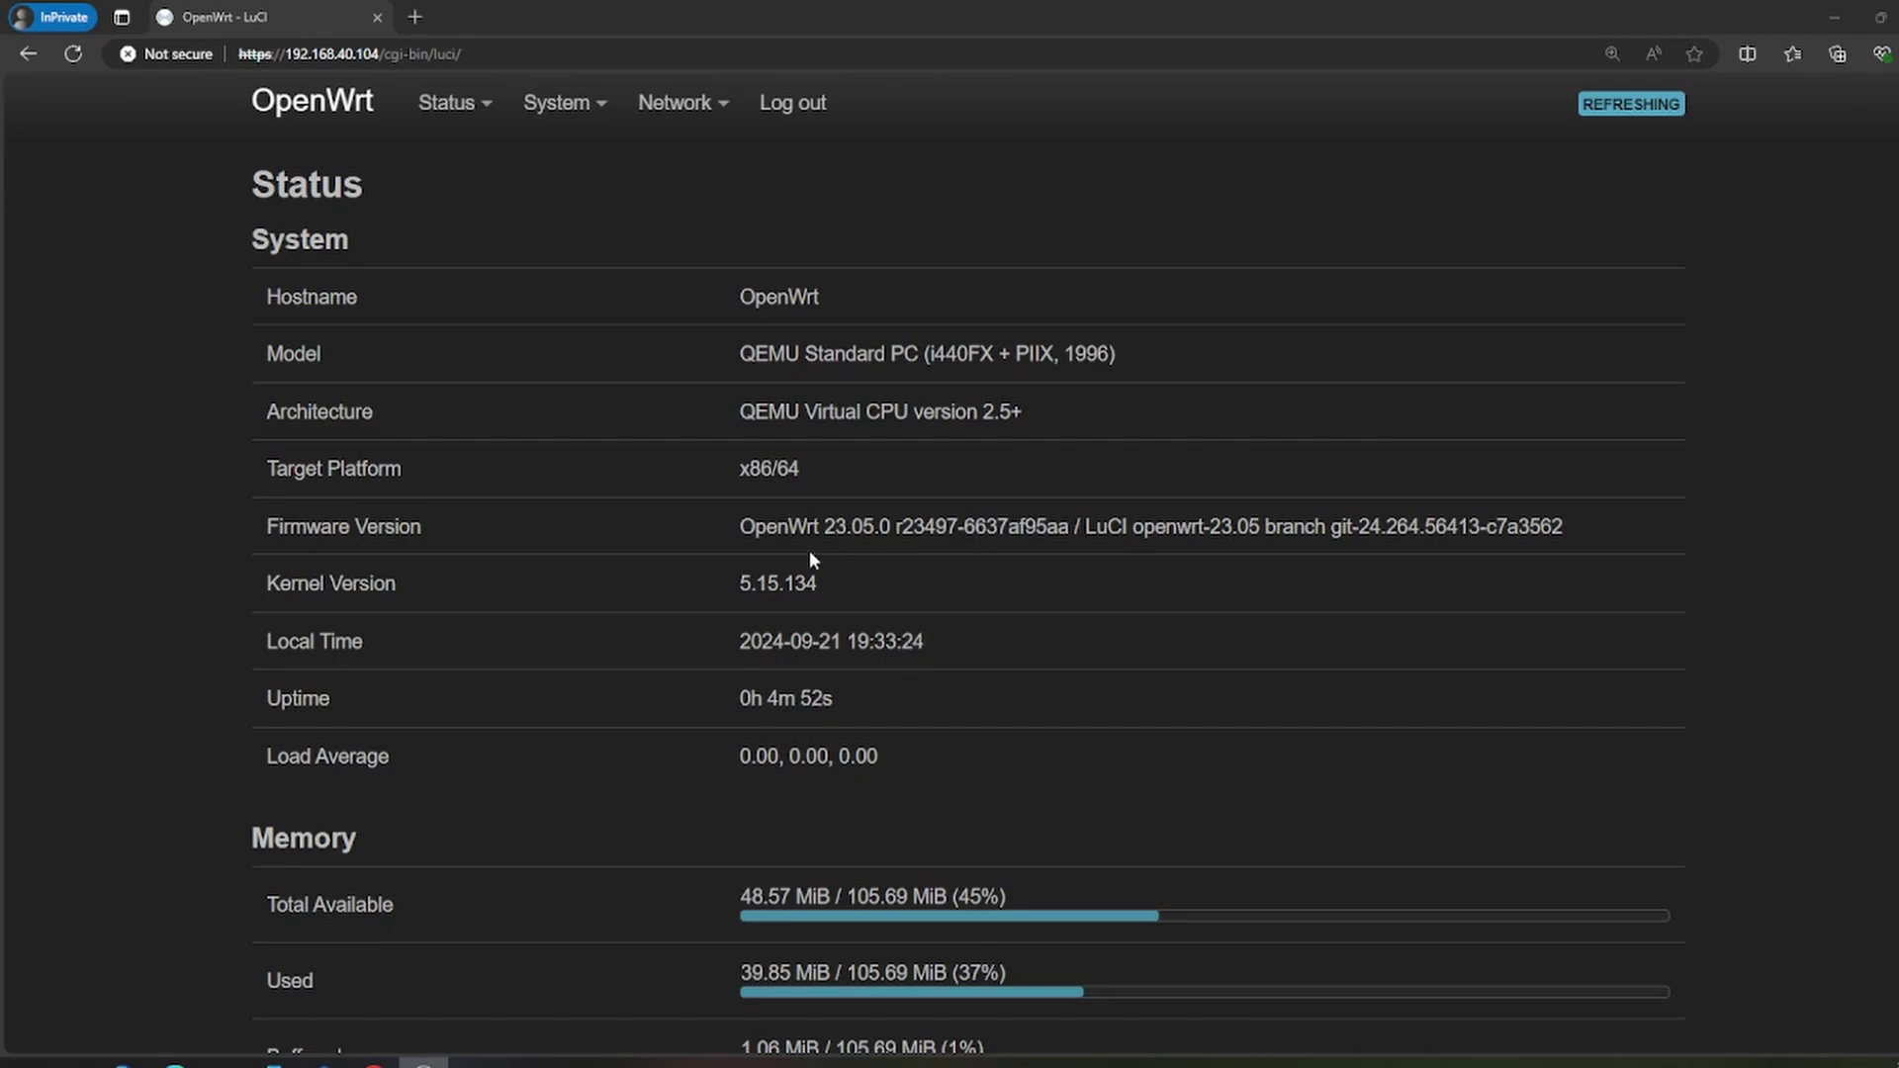
Step: Examine the router's status overview, covering system, memory, storage, port status, upstream network and active DHCP leases
{"action": "scroll", "coordinate": [974, 641], "scroll_direction": "down", "scroll_amount": 2}
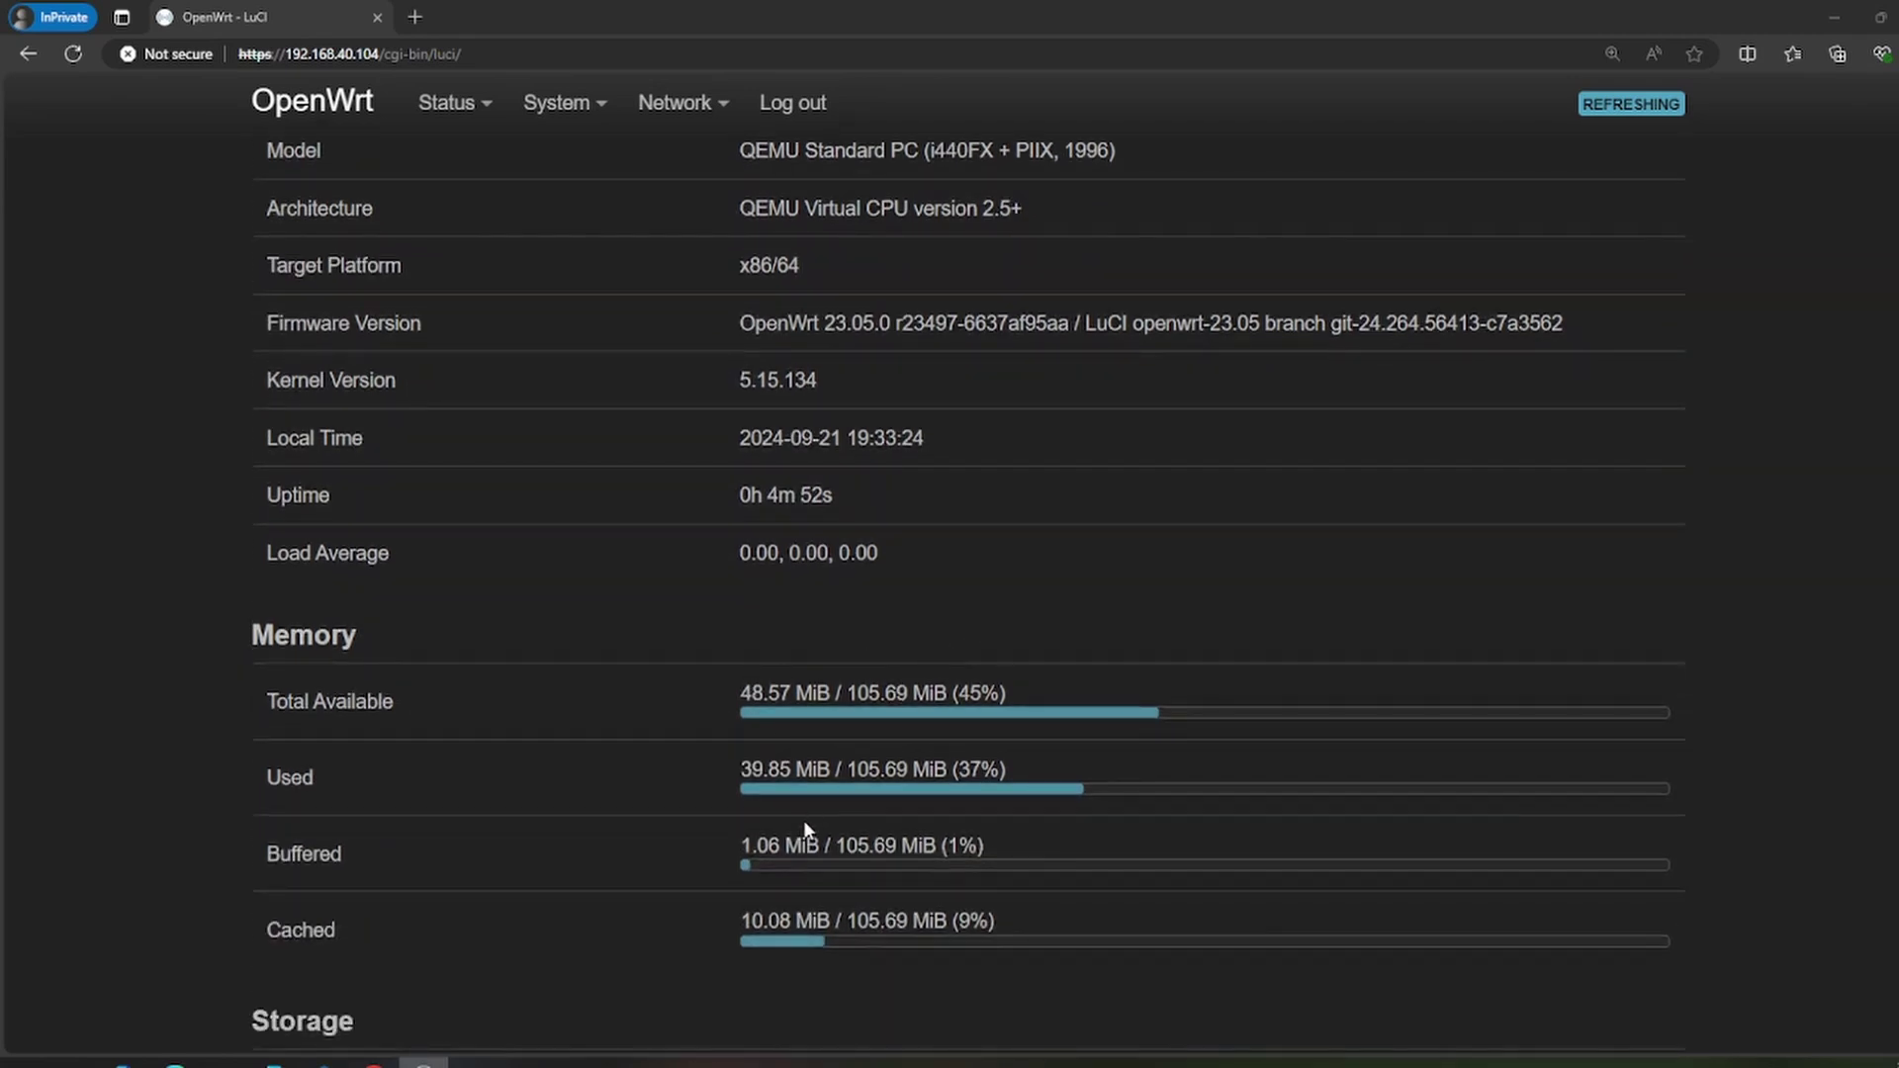
{"action": "scroll", "coordinate": [920, 762], "scroll_direction": "down", "scroll_amount": 1}
{"action": "scroll", "coordinate": [1011, 710], "scroll_direction": "down", "scroll_amount": 4}
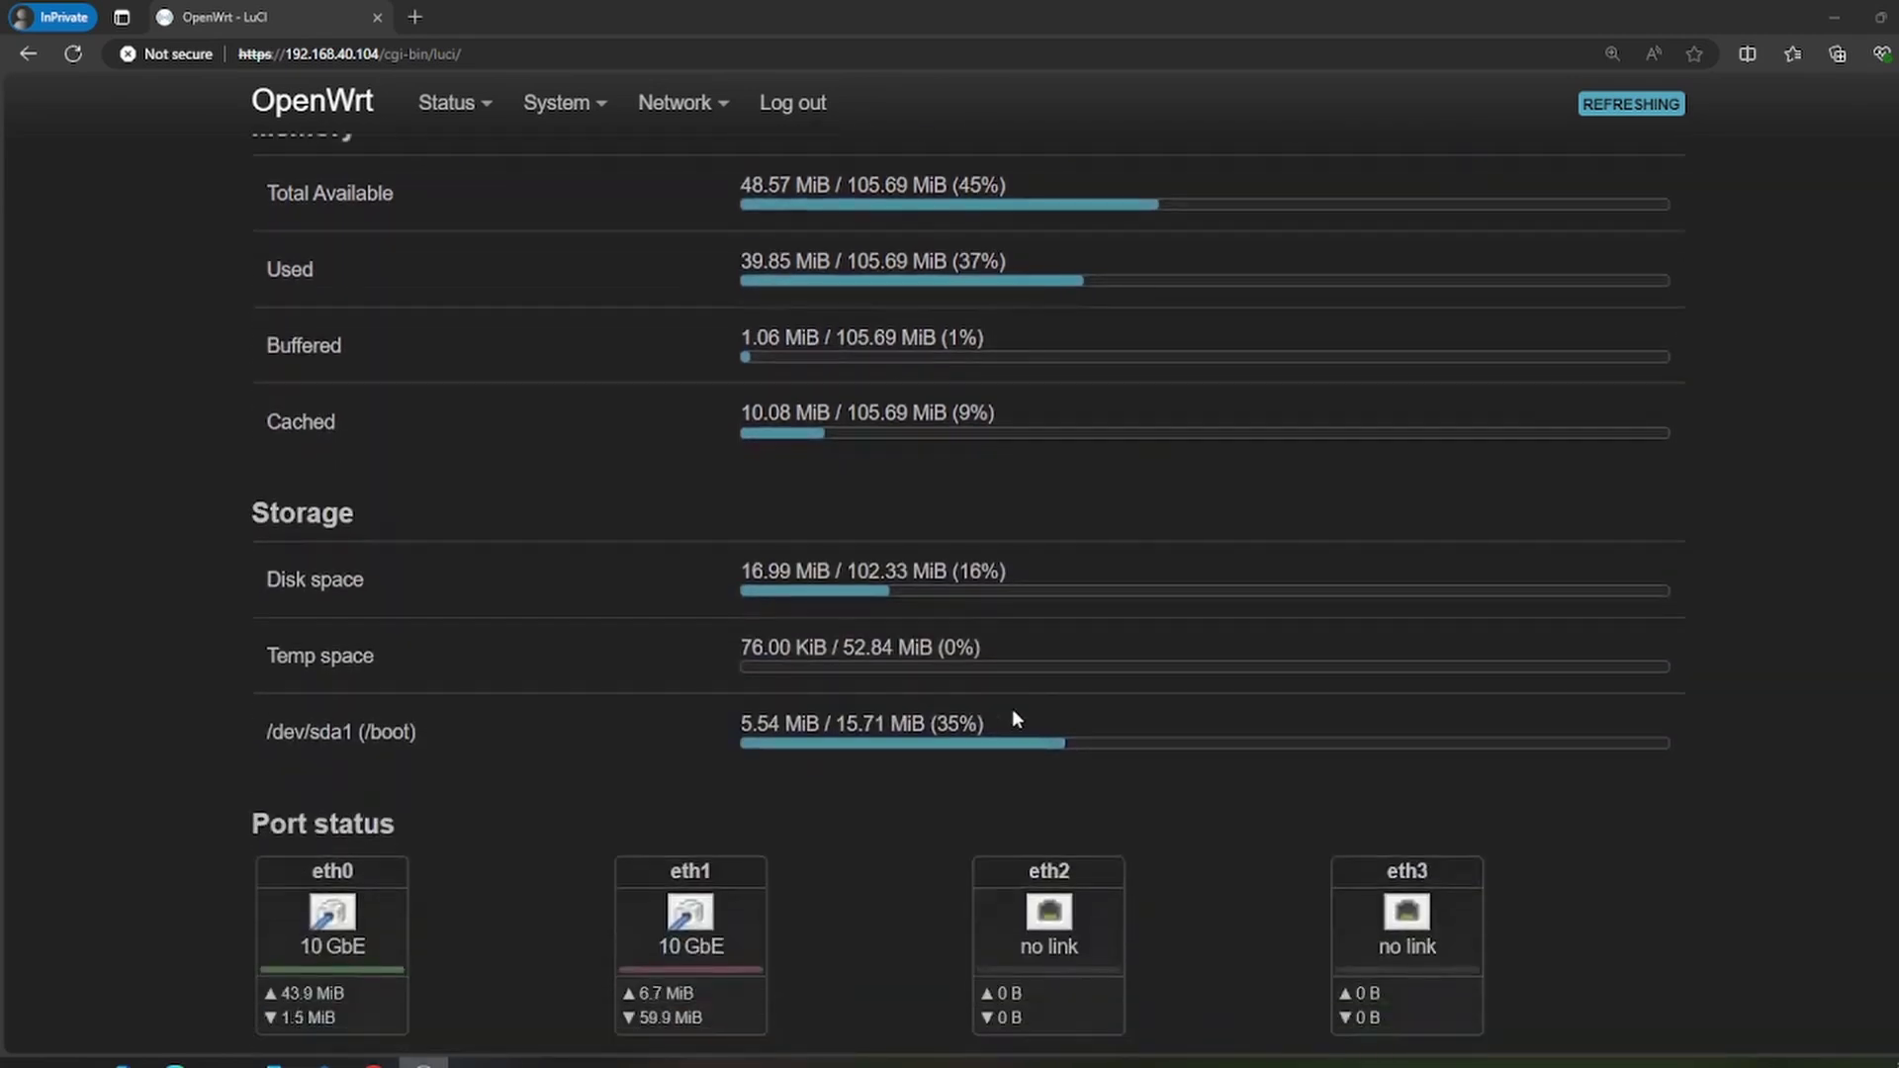
{"action": "scroll", "coordinate": [1006, 484], "scroll_direction": "down", "scroll_amount": 5}
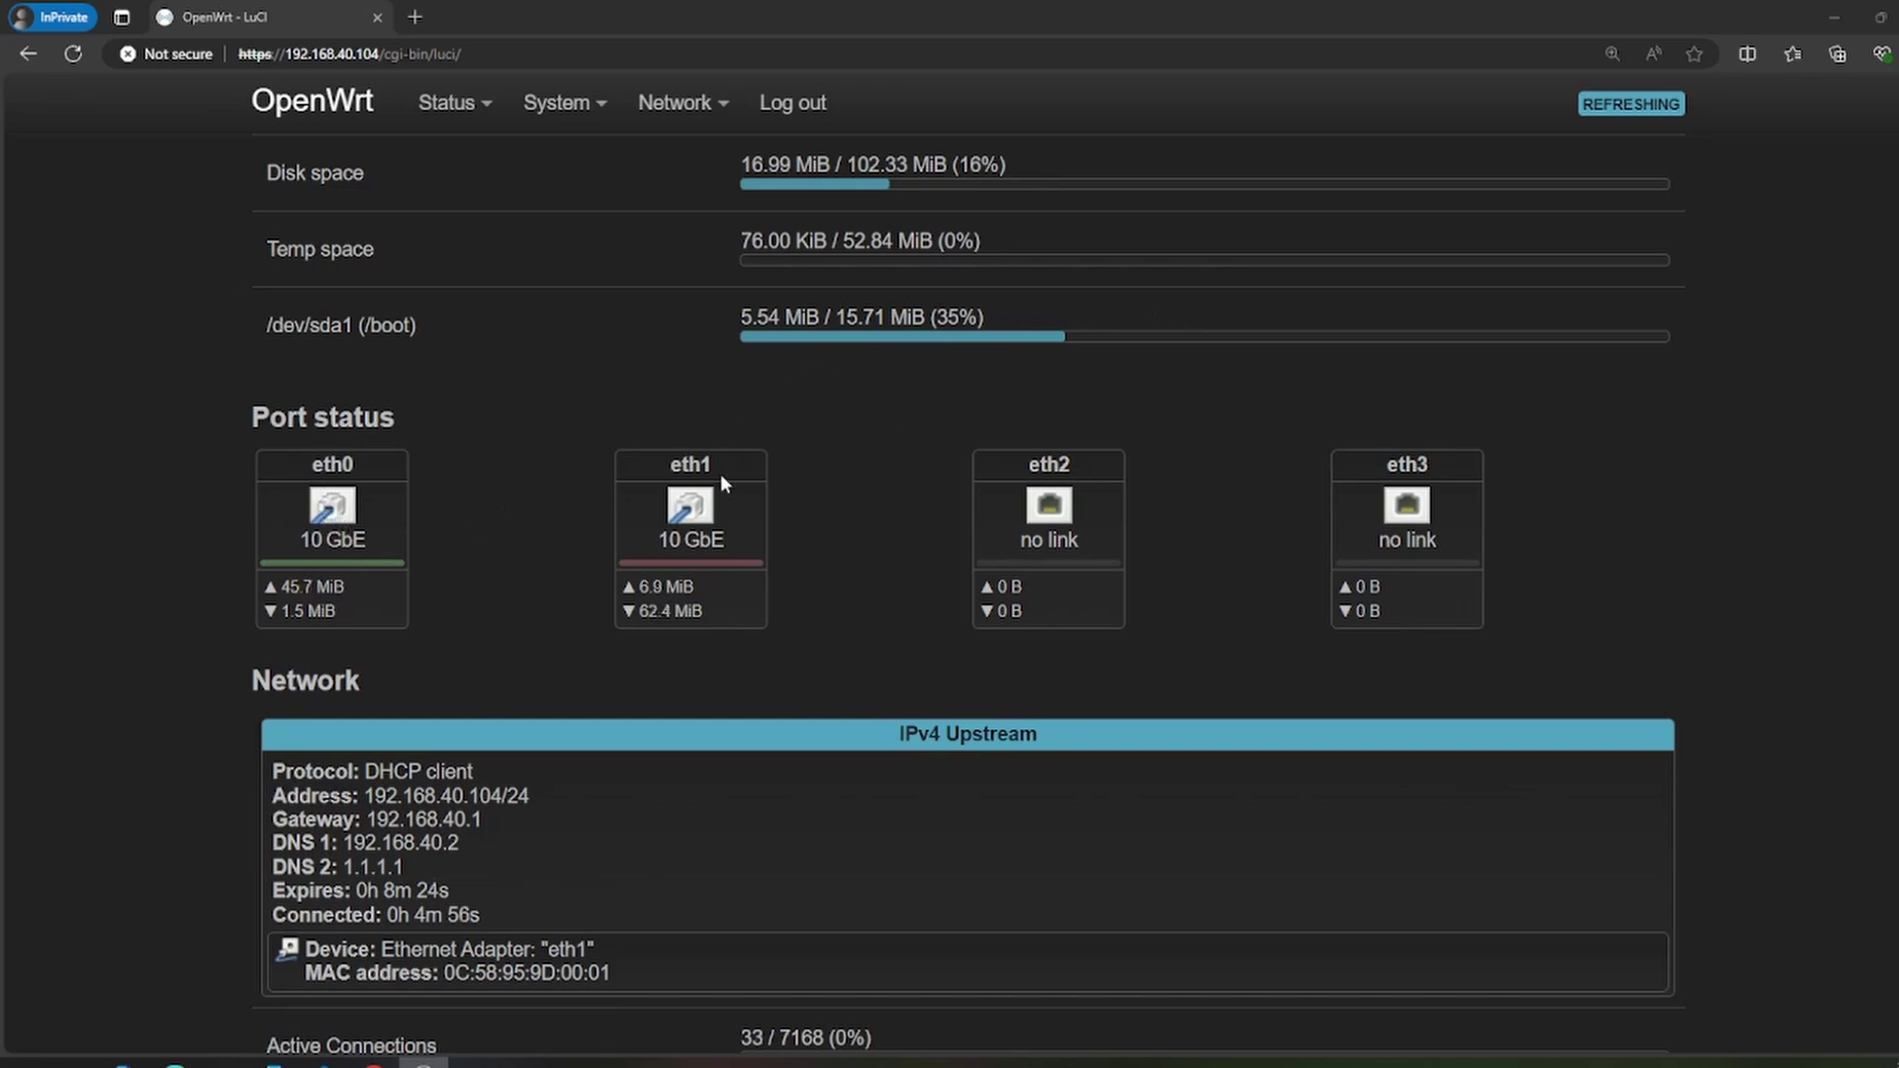
{"action": "scroll", "coordinate": [1013, 405], "scroll_direction": "down", "scroll_amount": 2}
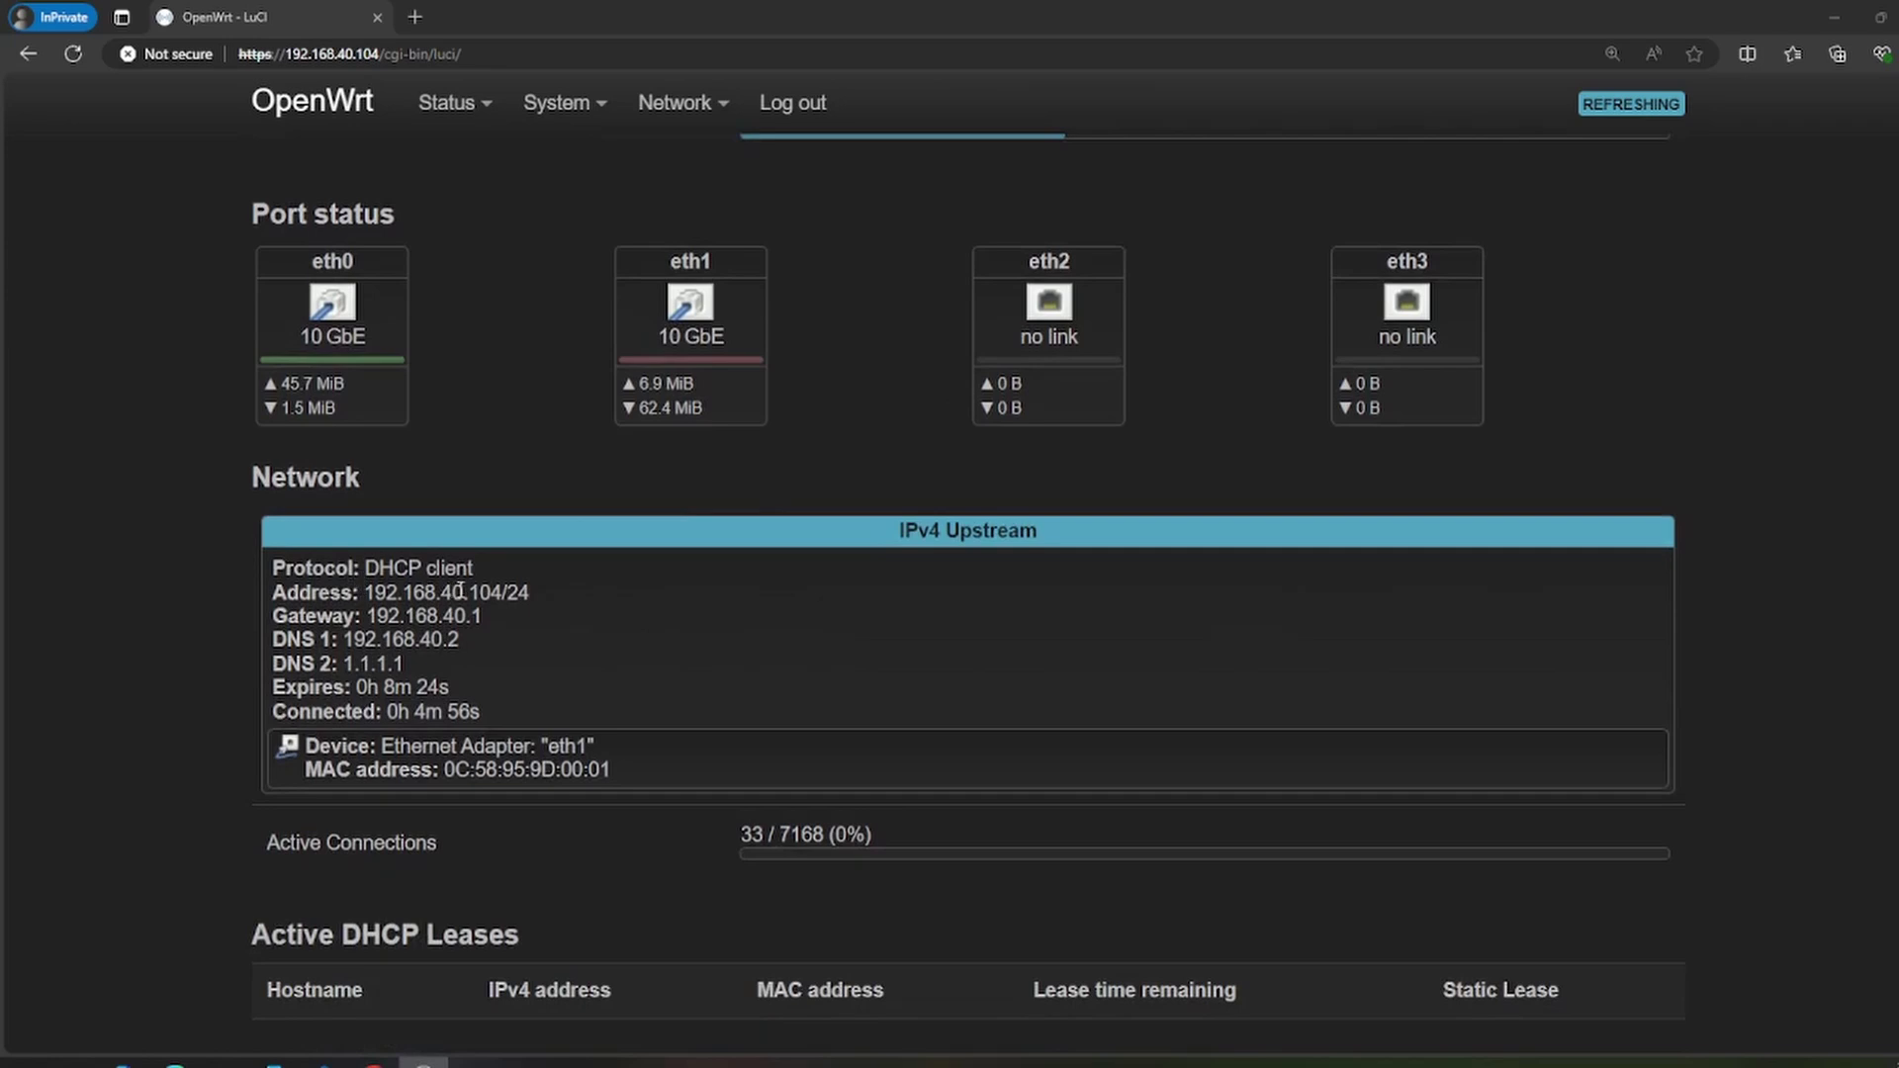
{"action": "scroll", "coordinate": [557, 591], "scroll_direction": "down", "scroll_amount": 1}
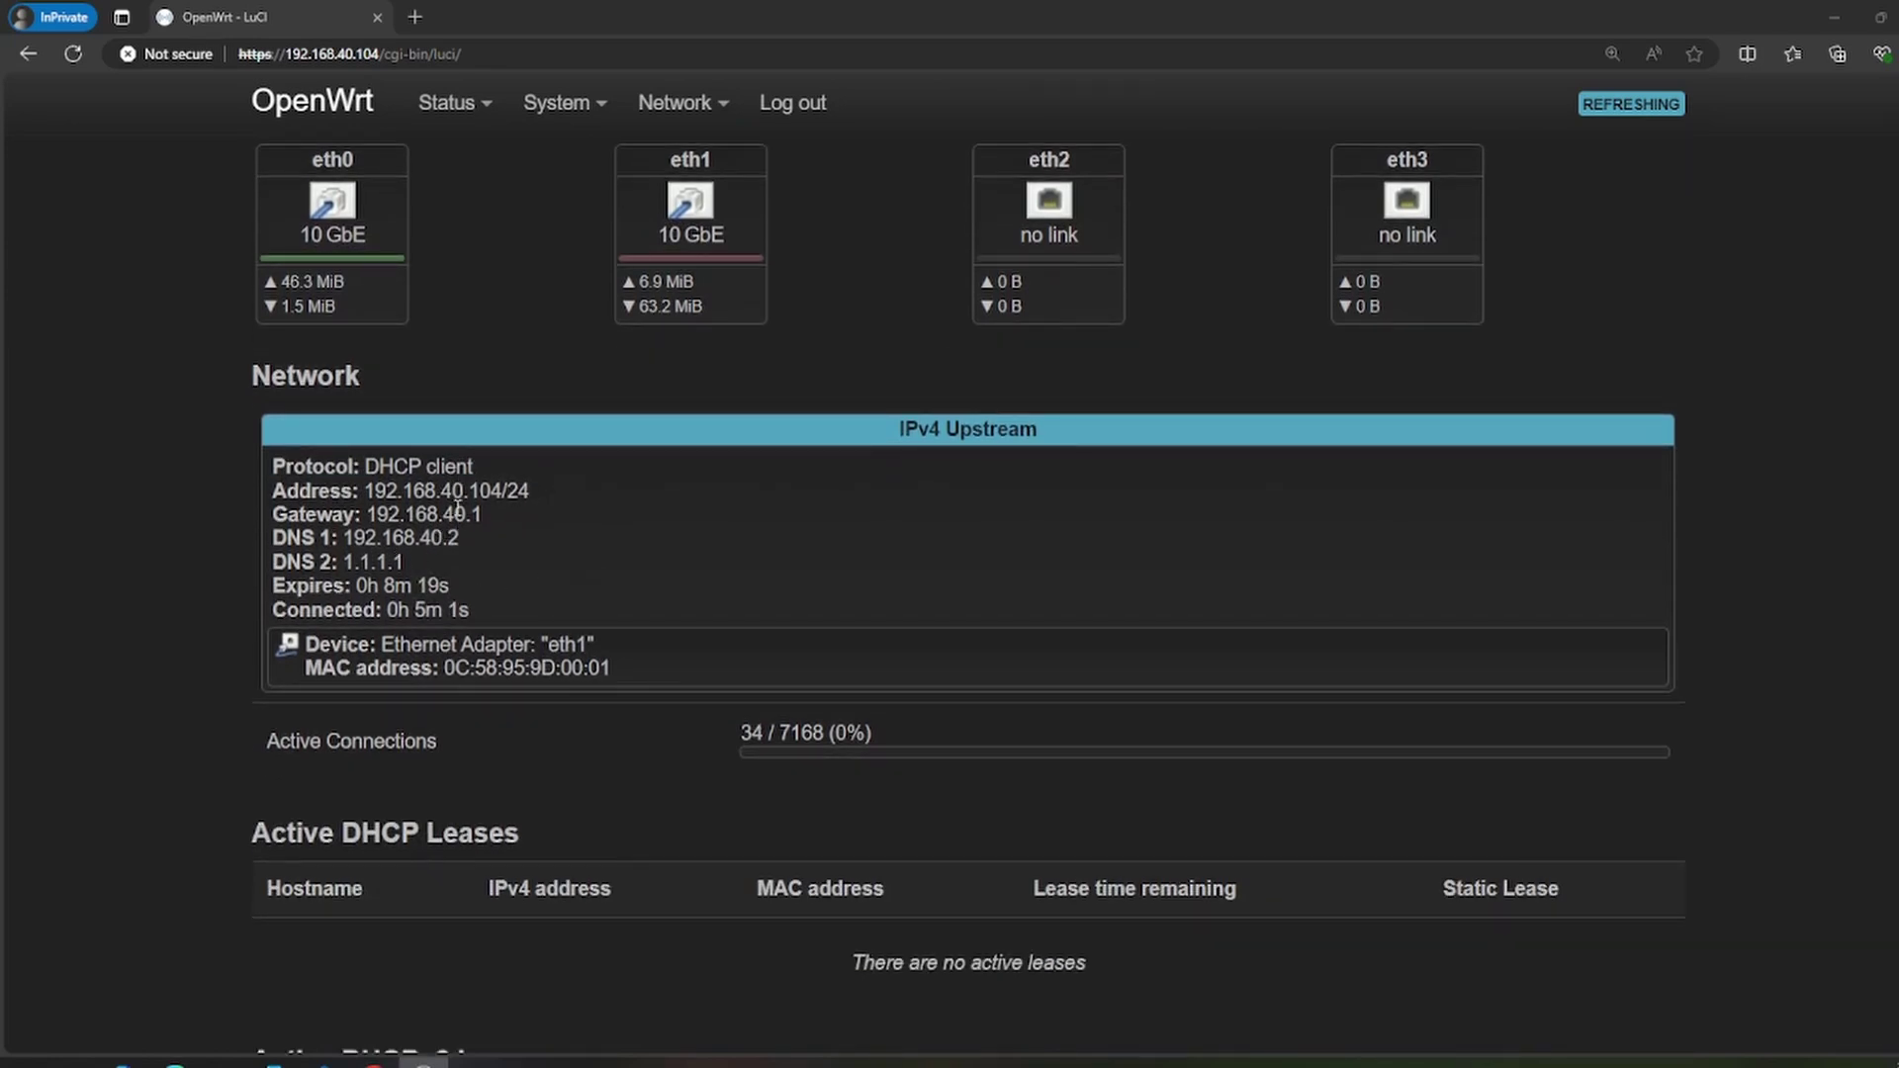
{"action": "scroll", "coordinate": [632, 522], "scroll_direction": "down", "scroll_amount": 3}
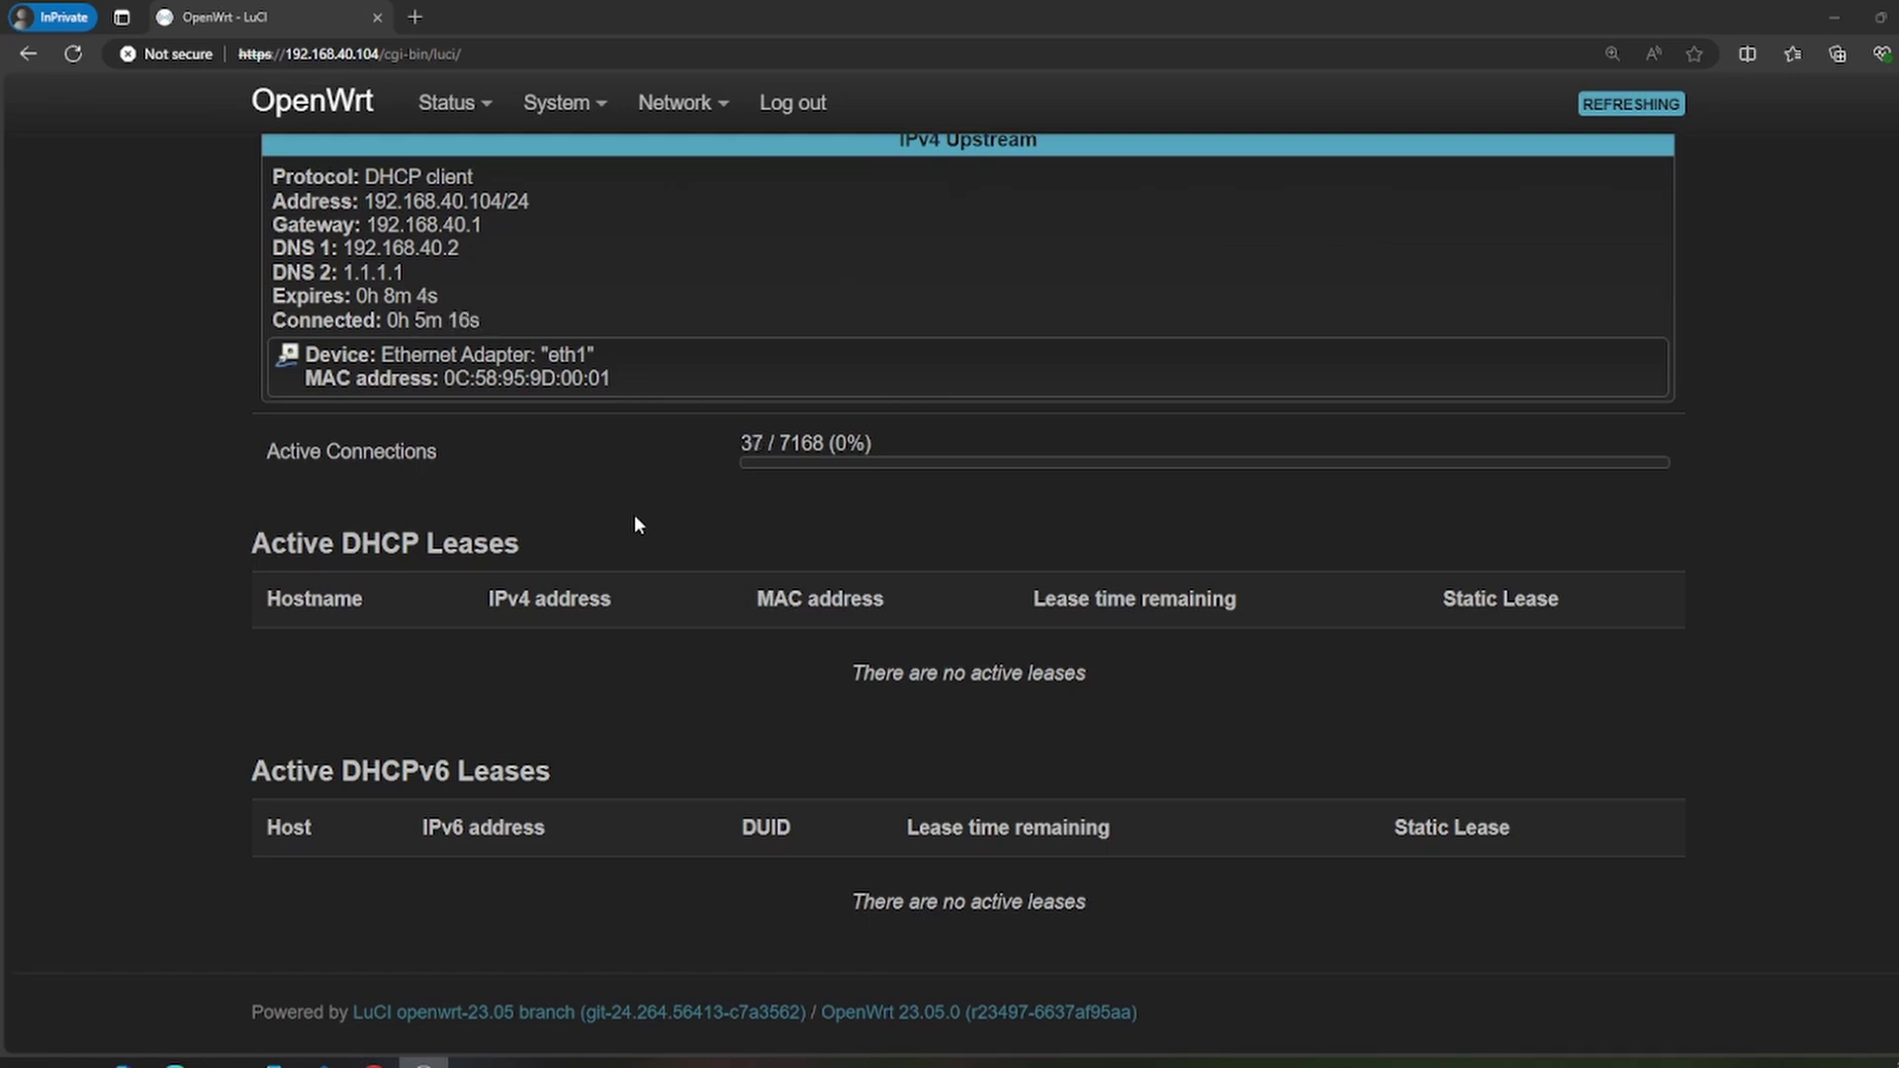
{"action": "scroll", "coordinate": [639, 513], "scroll_direction": "up", "scroll_amount": 15}
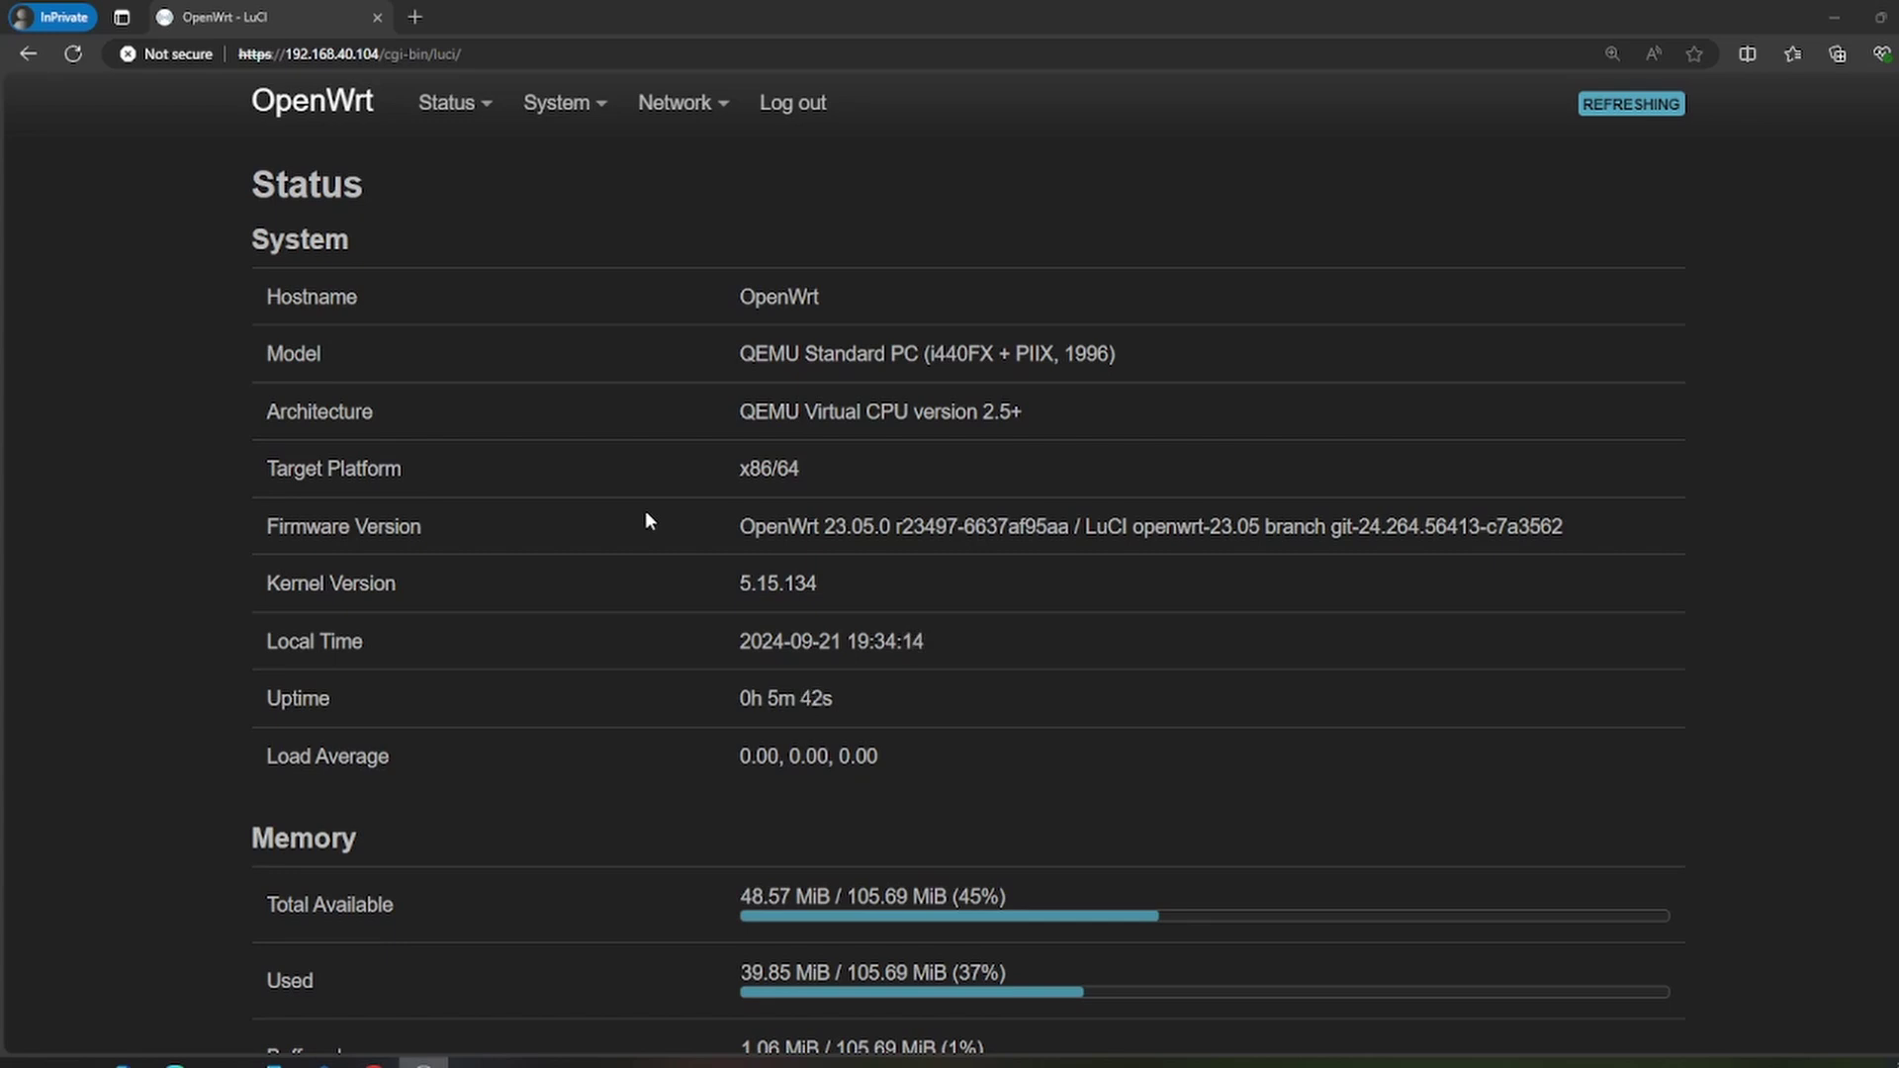
Step: View the routing status page and examine its IPv4 neighbours, active IPv4 routes and rules
{"action": "mouse_move", "coordinate": [480, 130]}
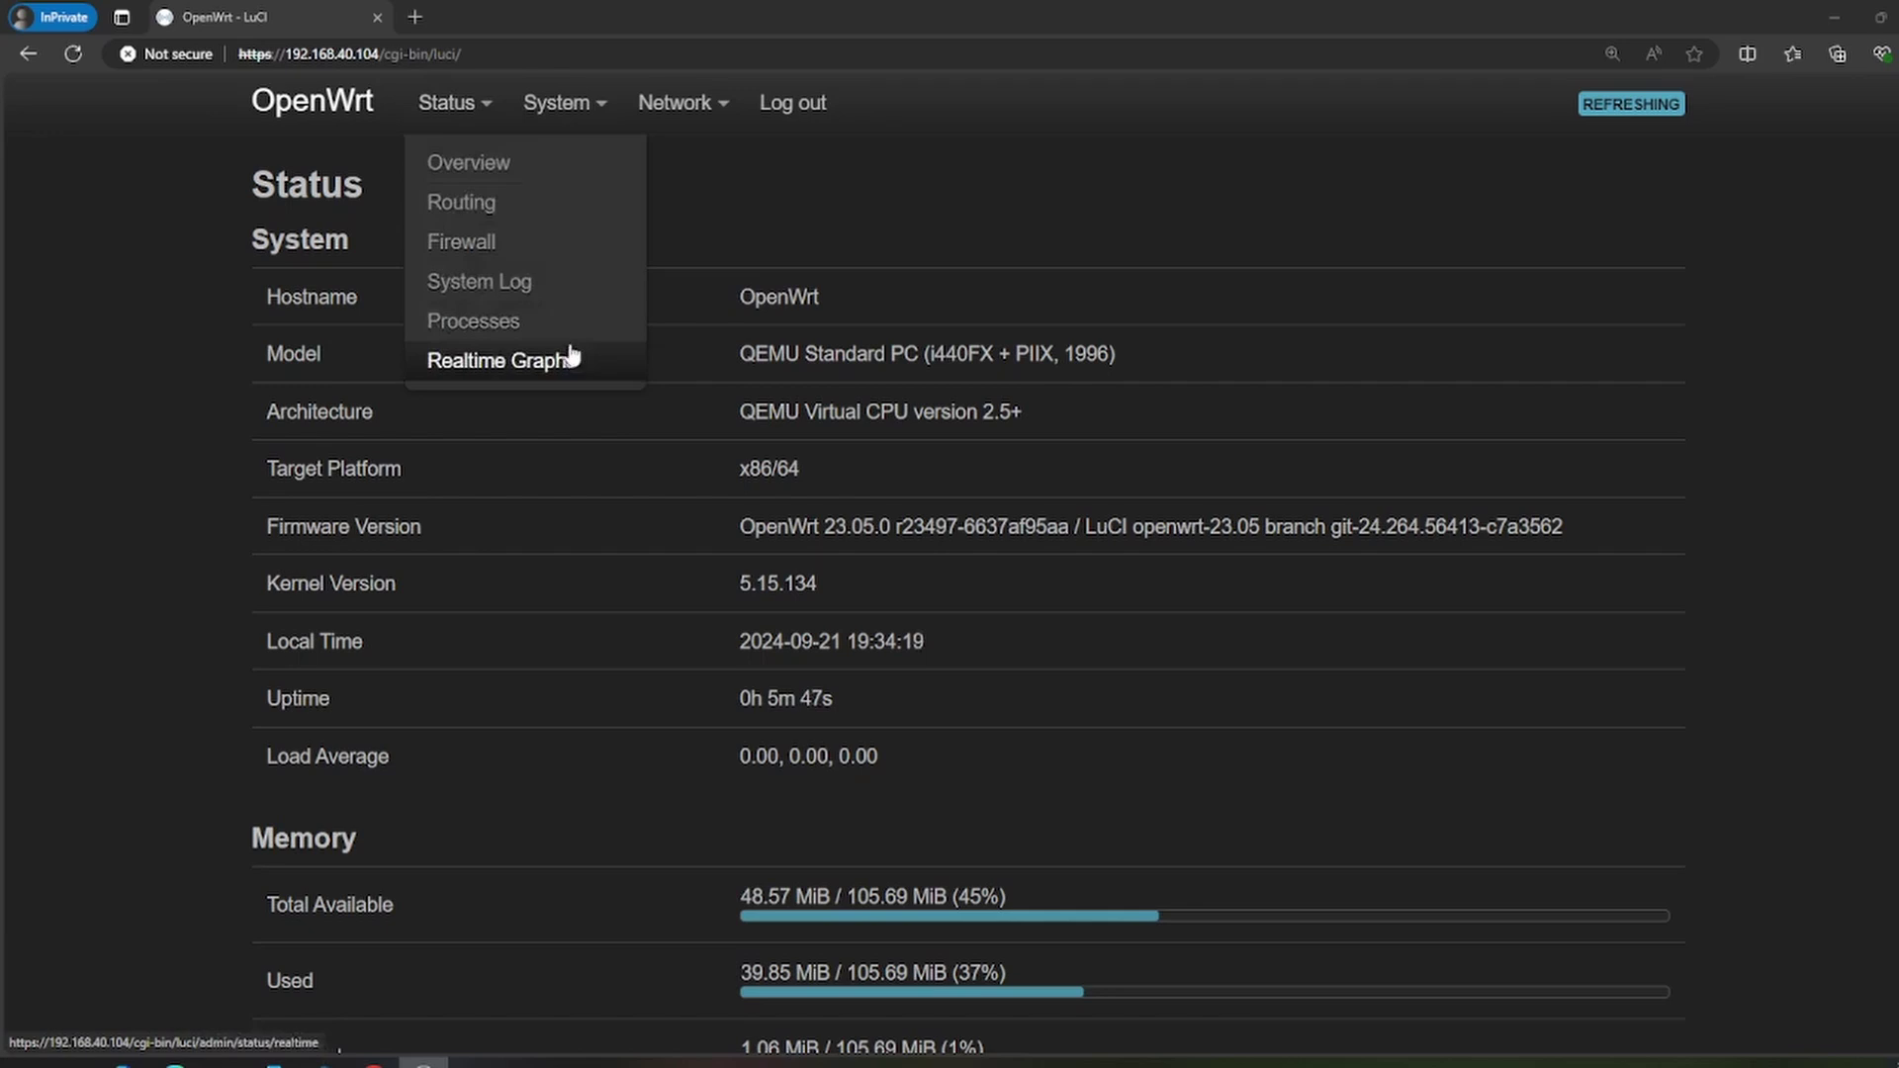
{"action": "left_click", "coordinate": [562, 216]}
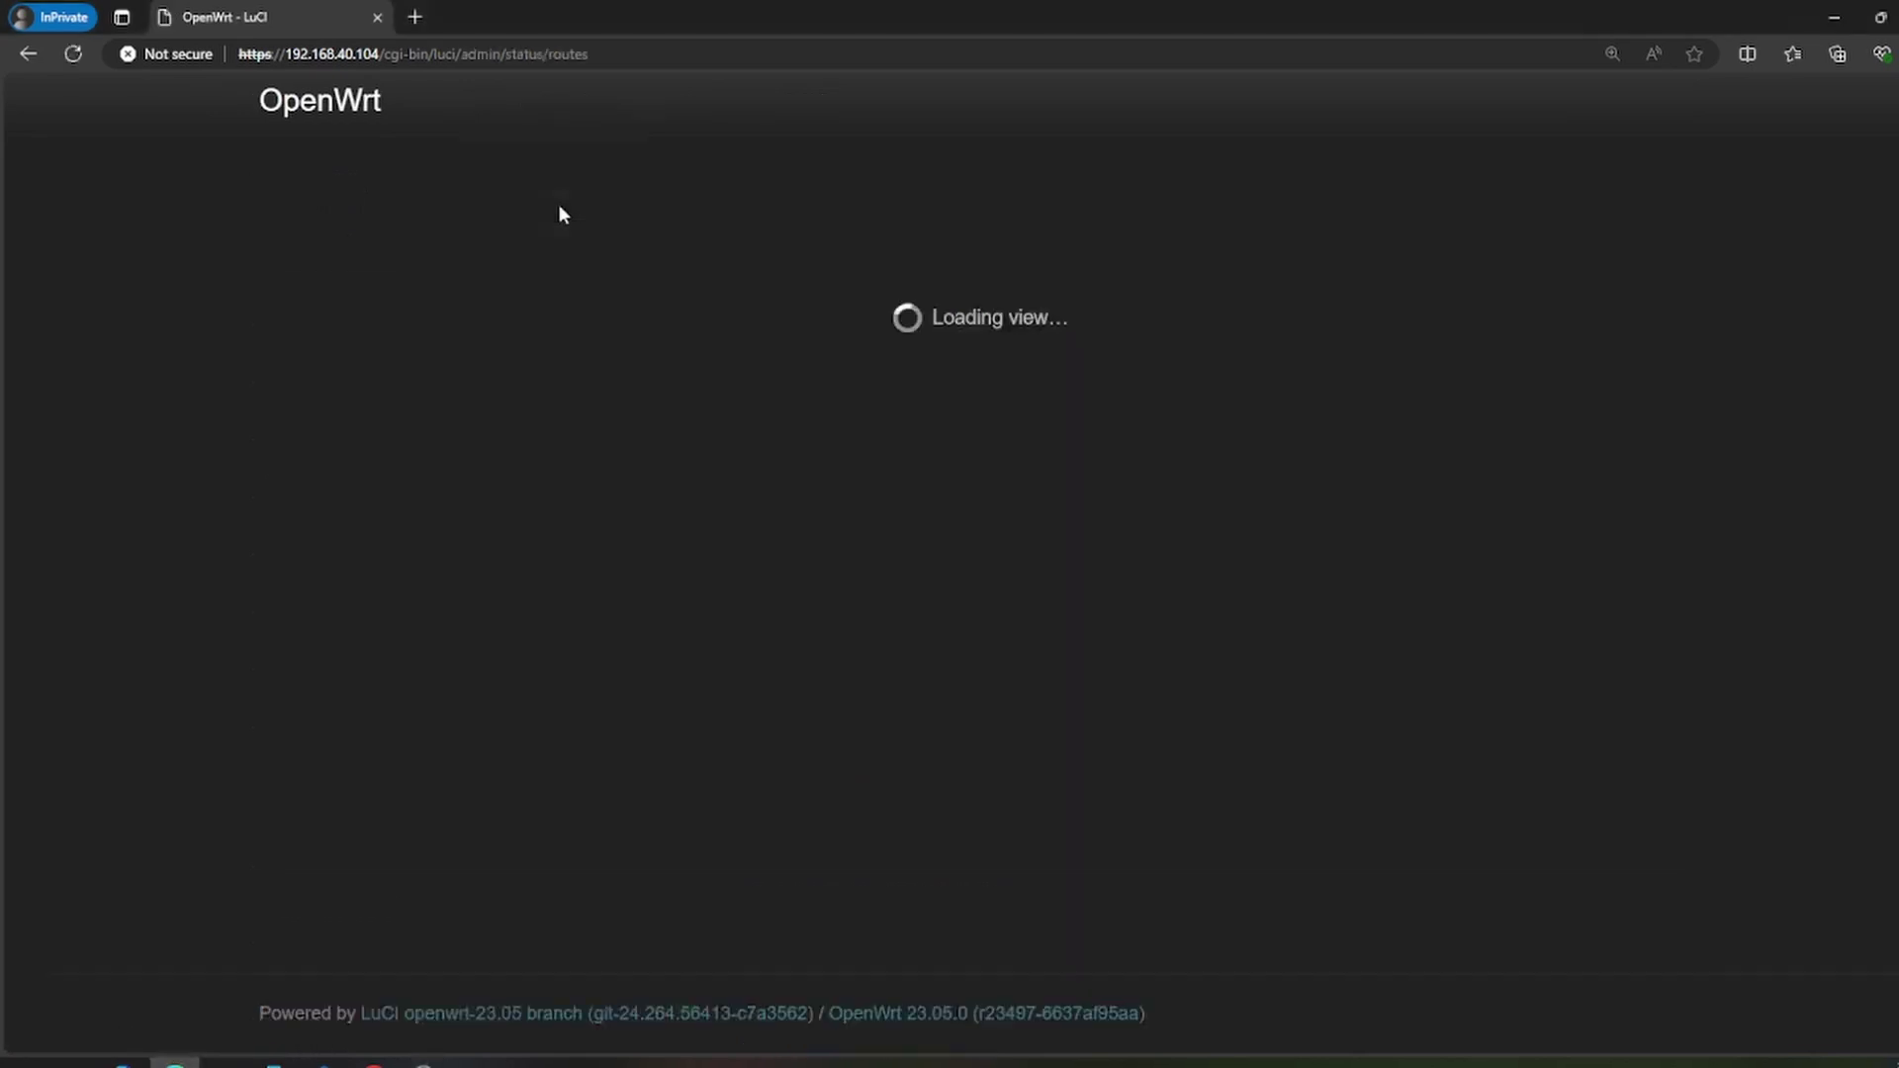
{"action": "scroll", "coordinate": [646, 627], "scroll_direction": "down", "scroll_amount": 3}
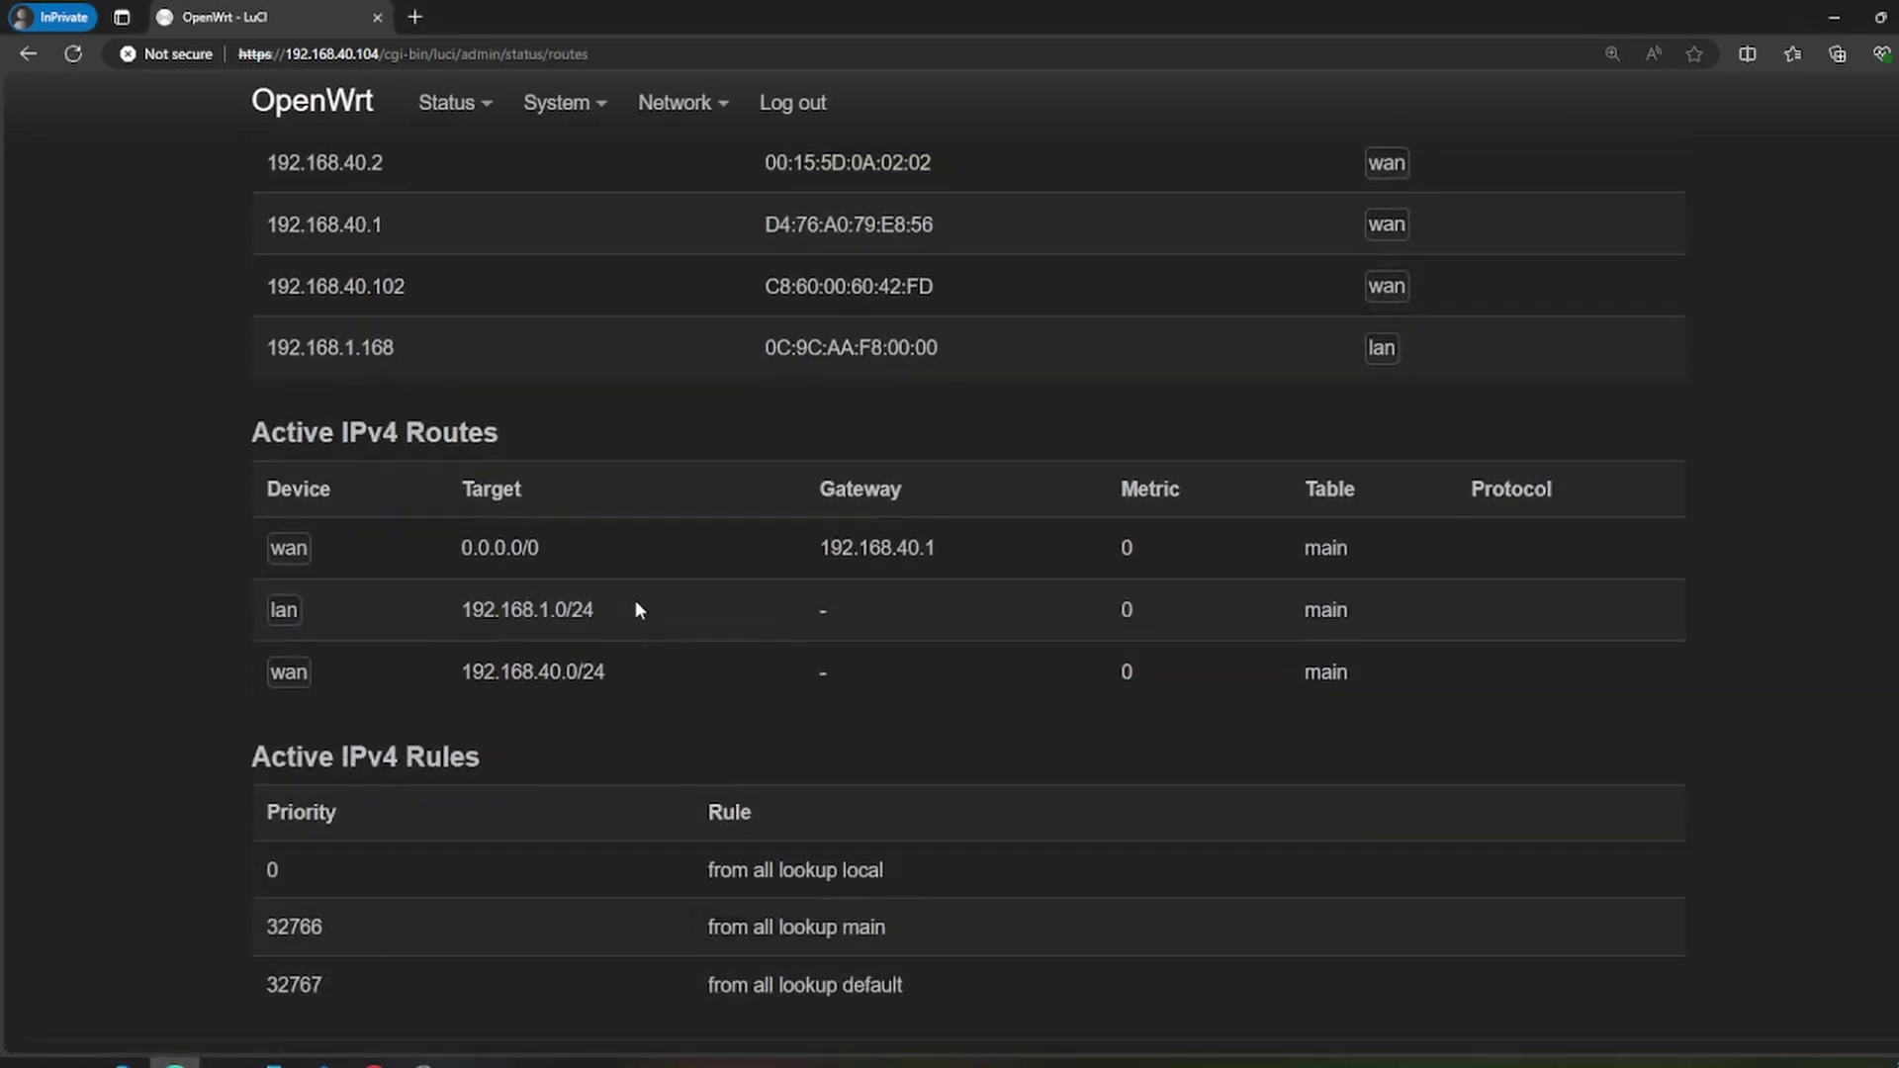
{"action": "scroll", "coordinate": [639, 608], "scroll_direction": "up", "scroll_amount": 3}
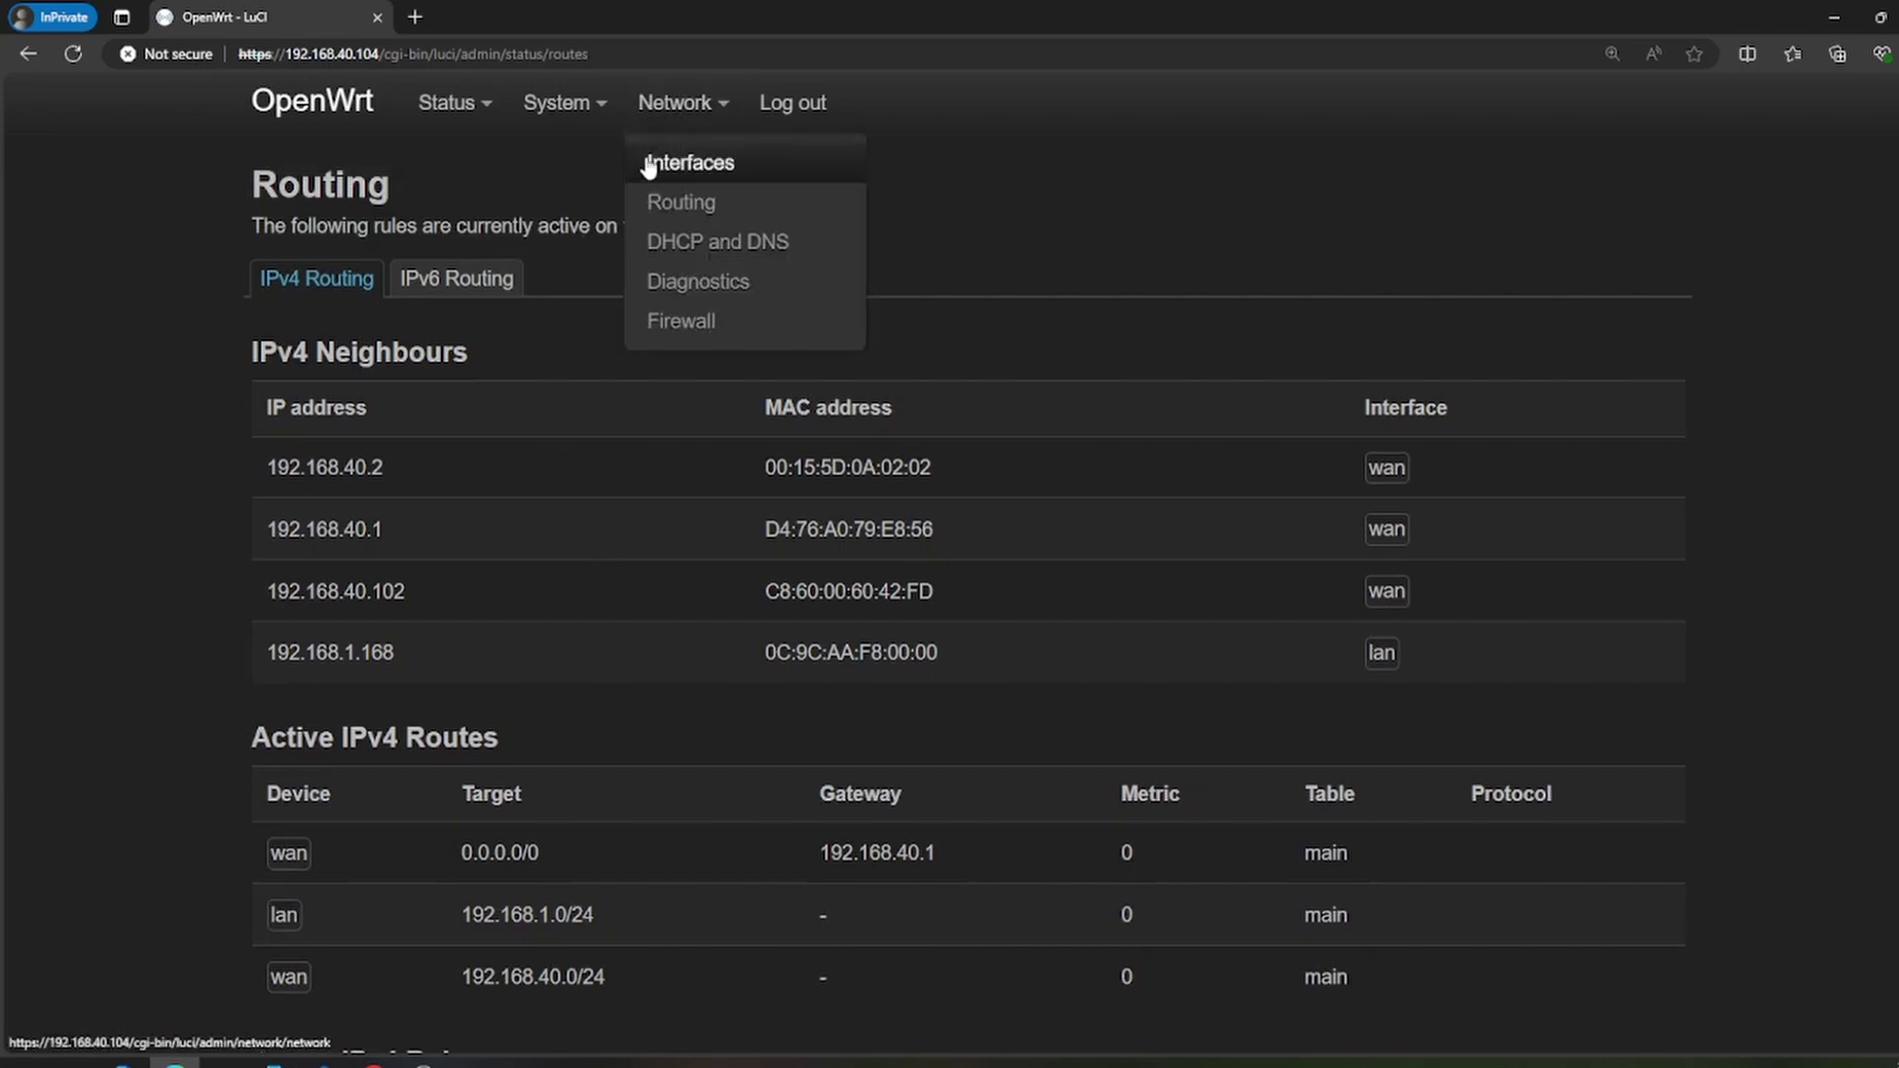
Step: Open the lan interface for editing in the network interfaces and examine its general settings, especially the IPv4 address
{"action": "mouse_move", "coordinate": [692, 128]}
{"action": "left_click", "coordinate": [704, 167]}
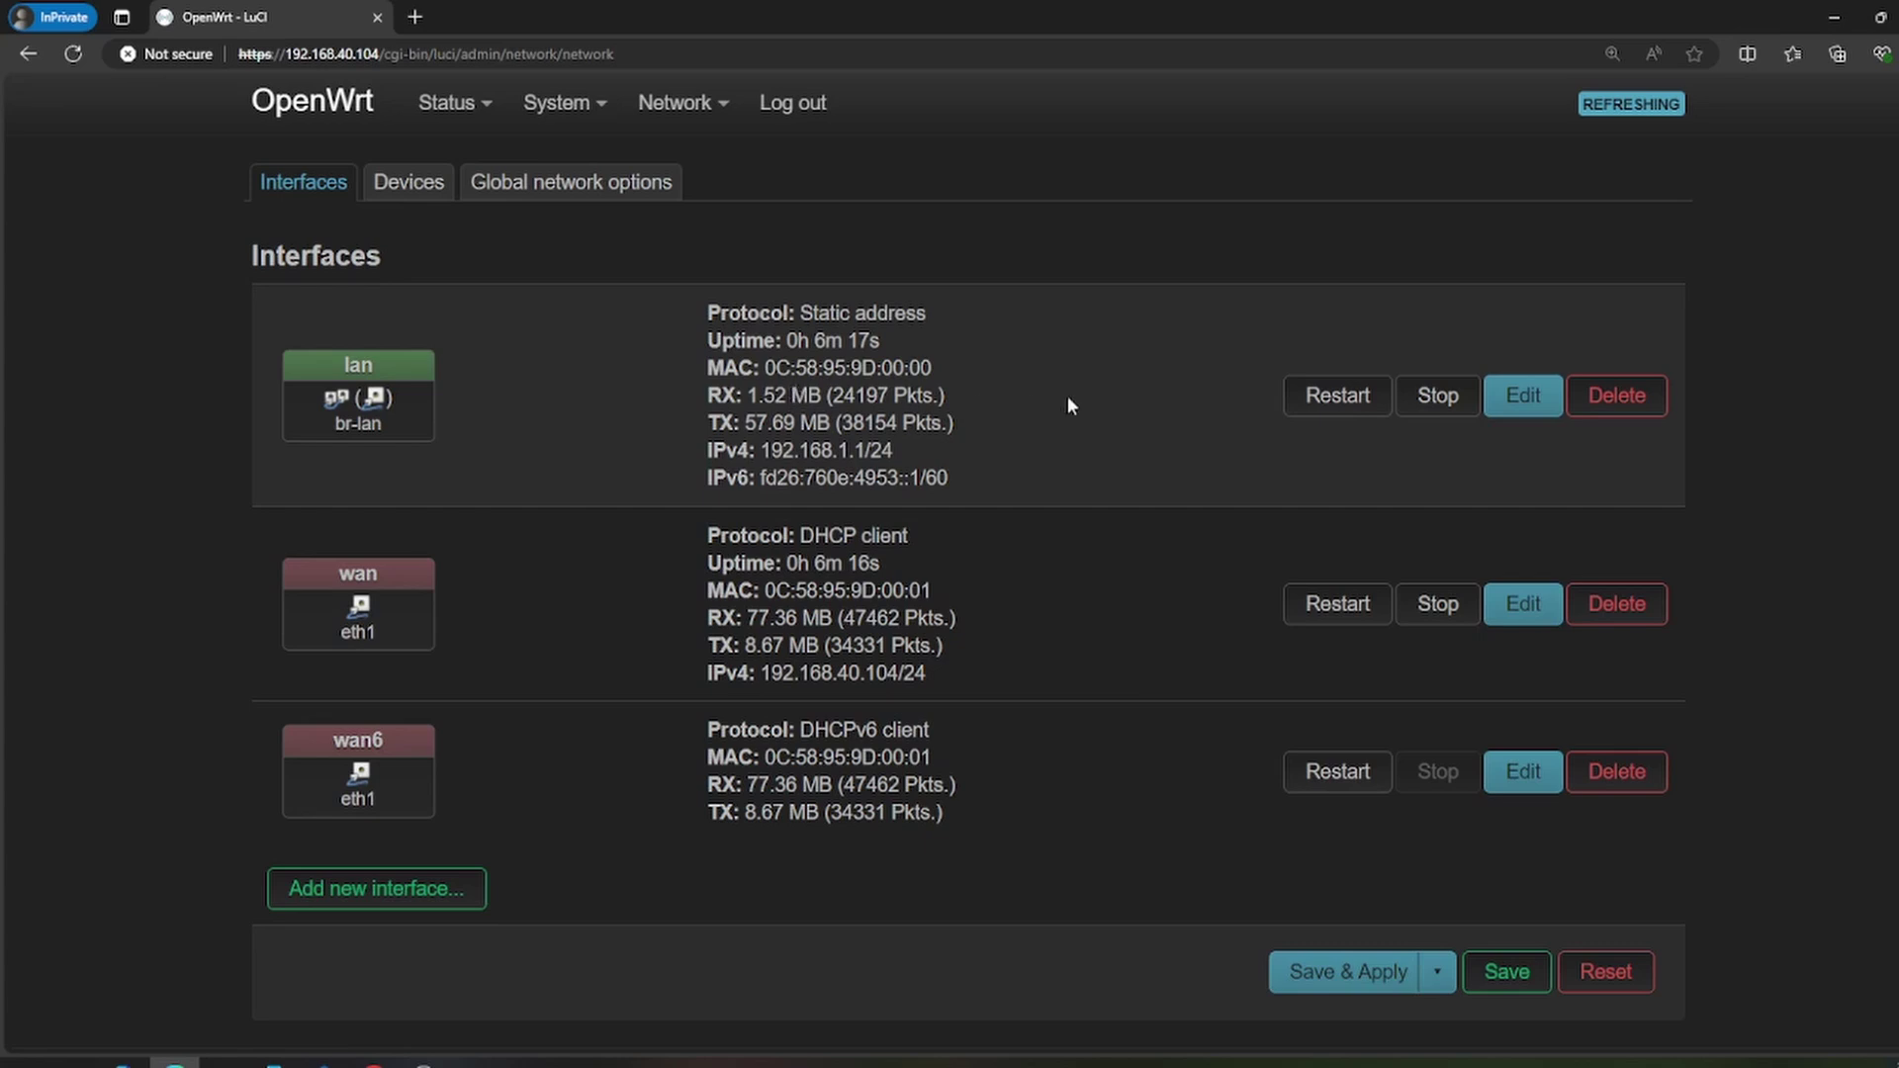
{"action": "left_click", "coordinate": [1525, 405]}
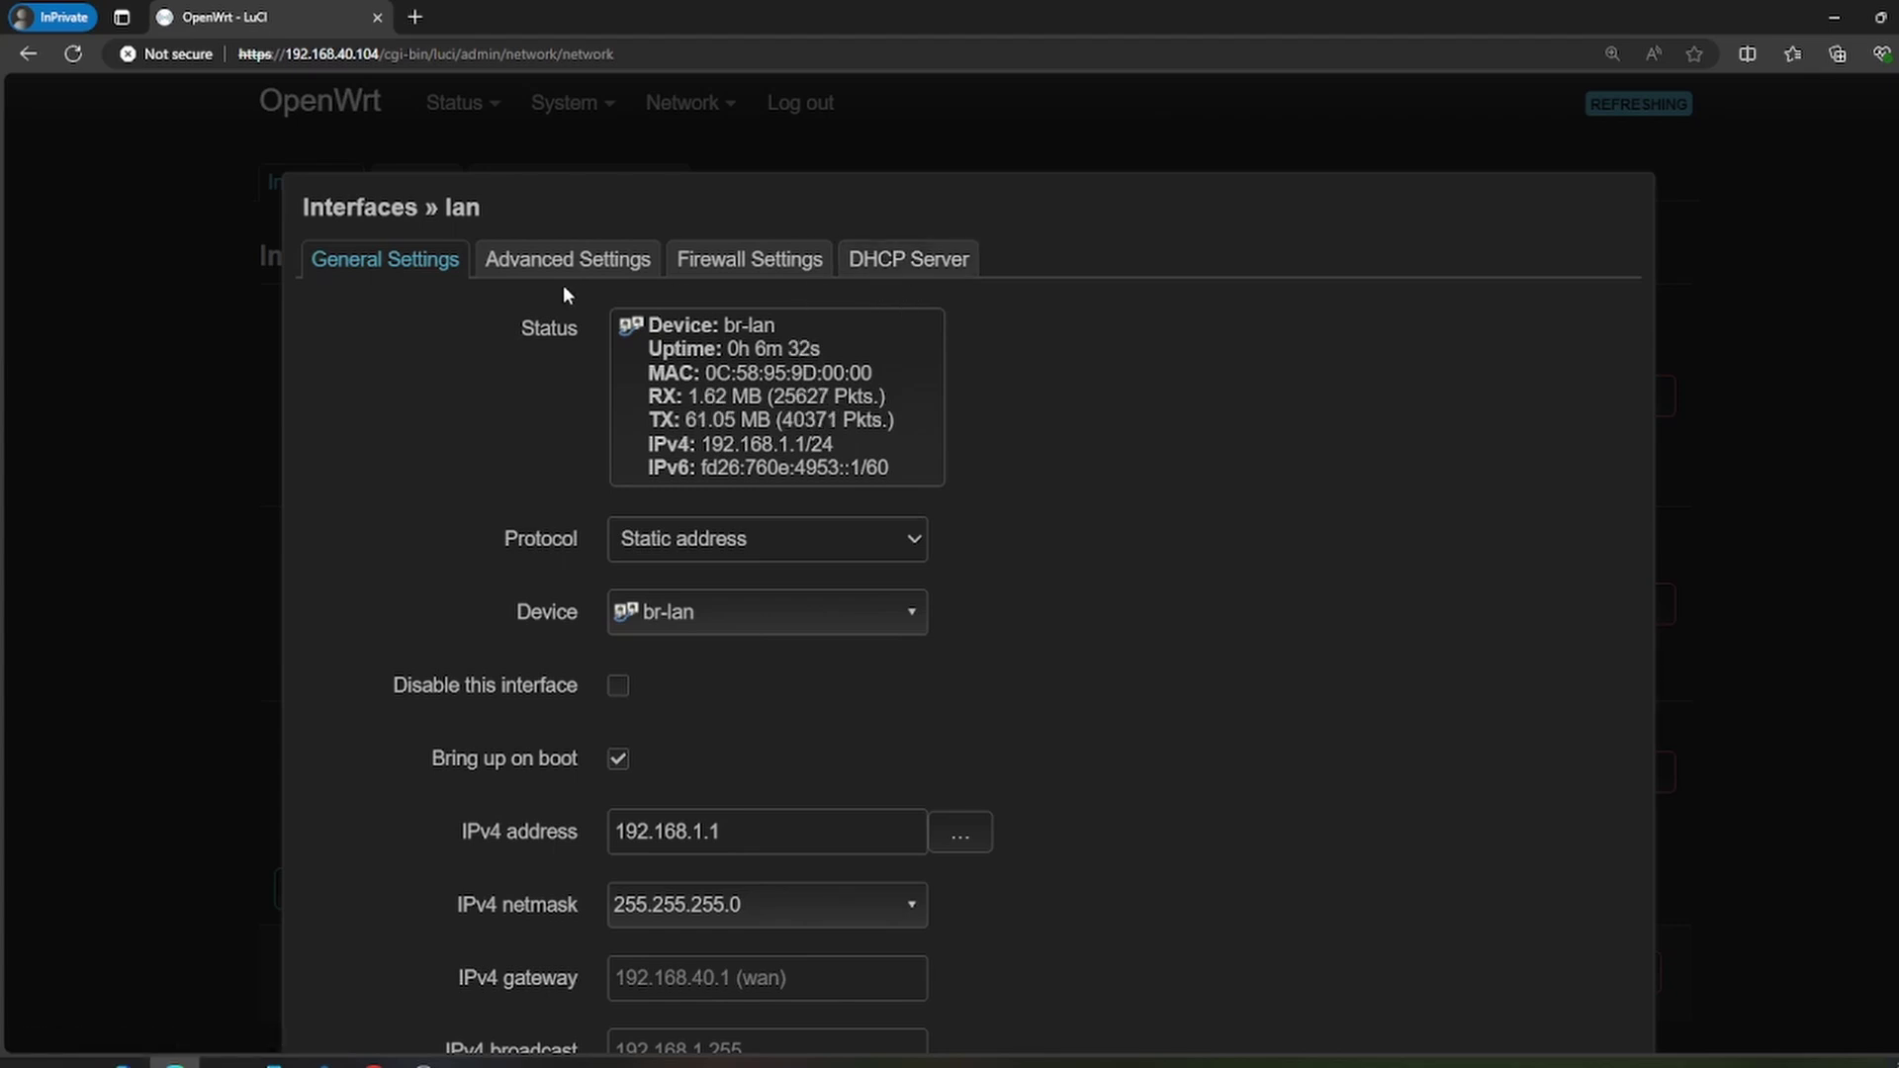
{"action": "scroll", "coordinate": [603, 301], "scroll_direction": "down", "scroll_amount": 3}
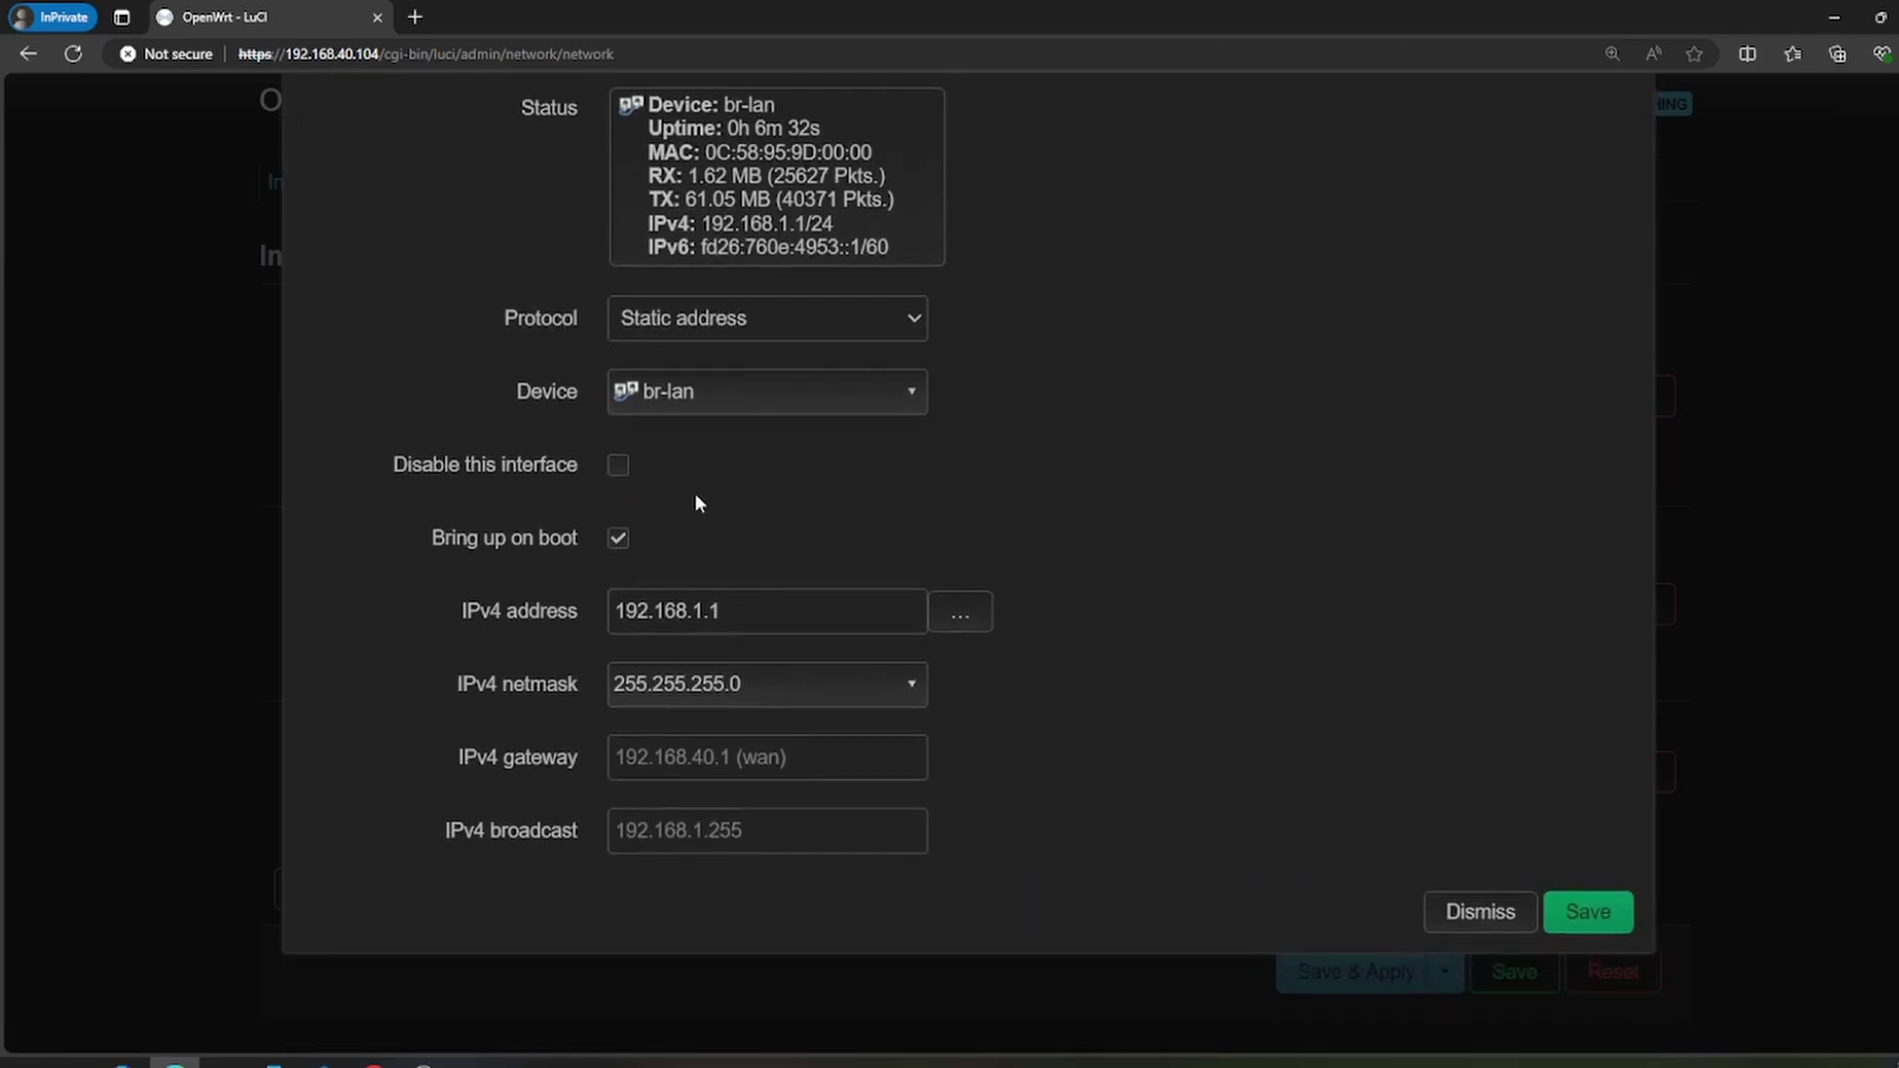
{"action": "left_click", "coordinate": [772, 615]}
{"action": "left_click_drag", "start_coordinate": [772, 615], "coordinate": [630, 610]}
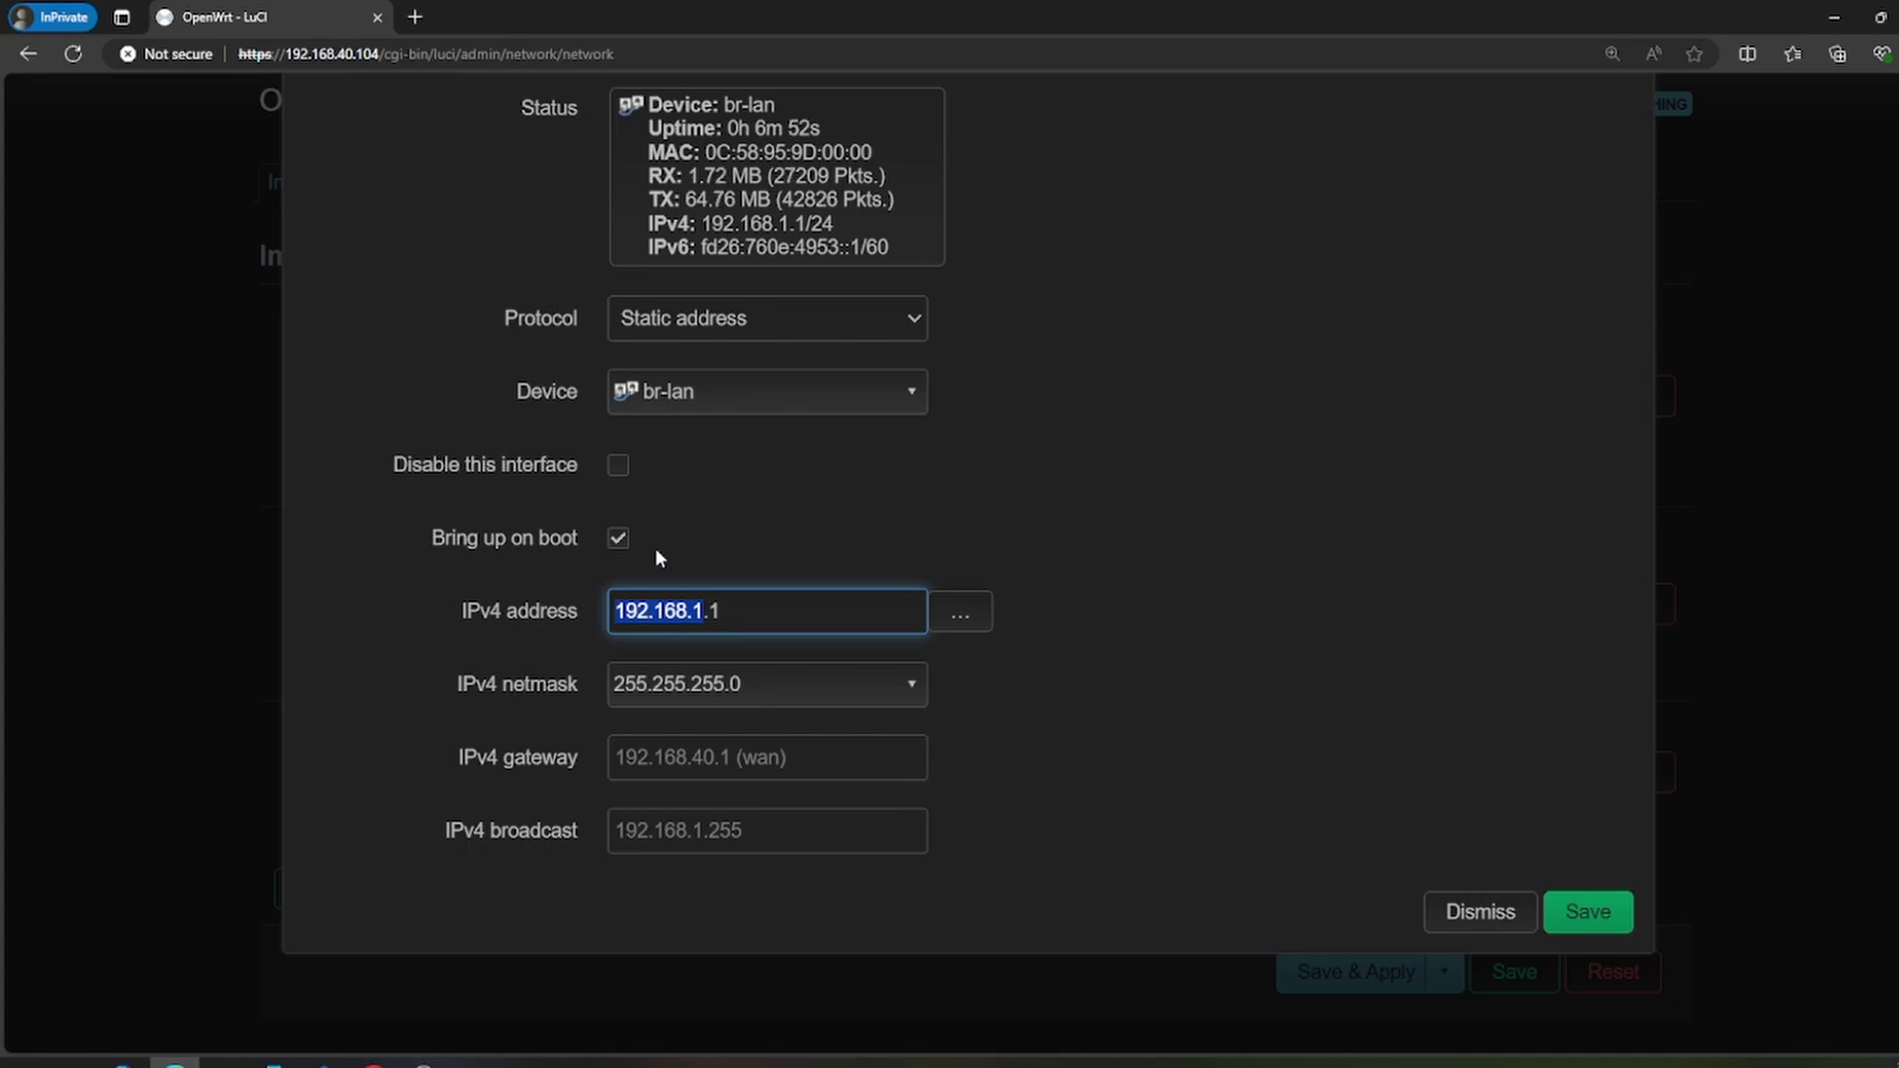
{"action": "scroll", "coordinate": [655, 548], "scroll_direction": "up", "scroll_amount": 1}
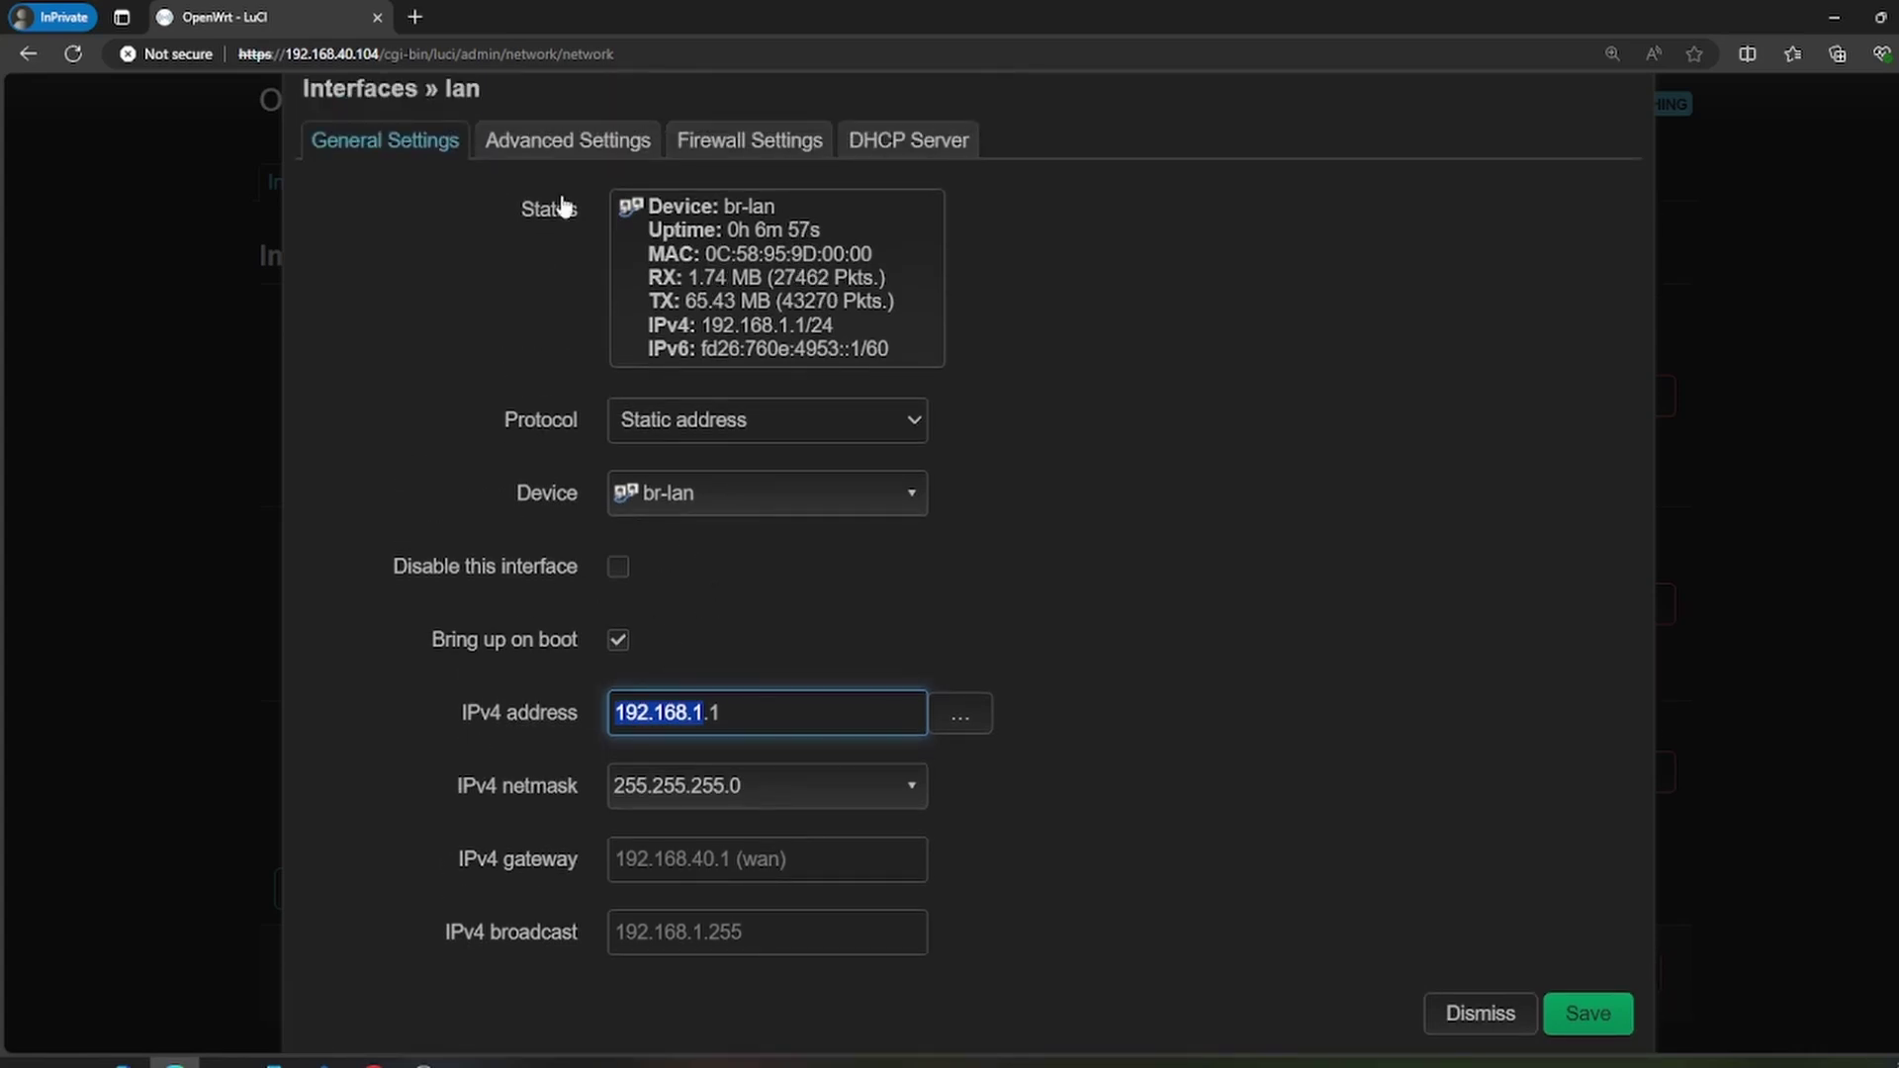
Step: Review the lan interface's advanced settings, including the default gateway, custom DNS servers and IPv6 options
{"action": "left_click", "coordinate": [590, 144]}
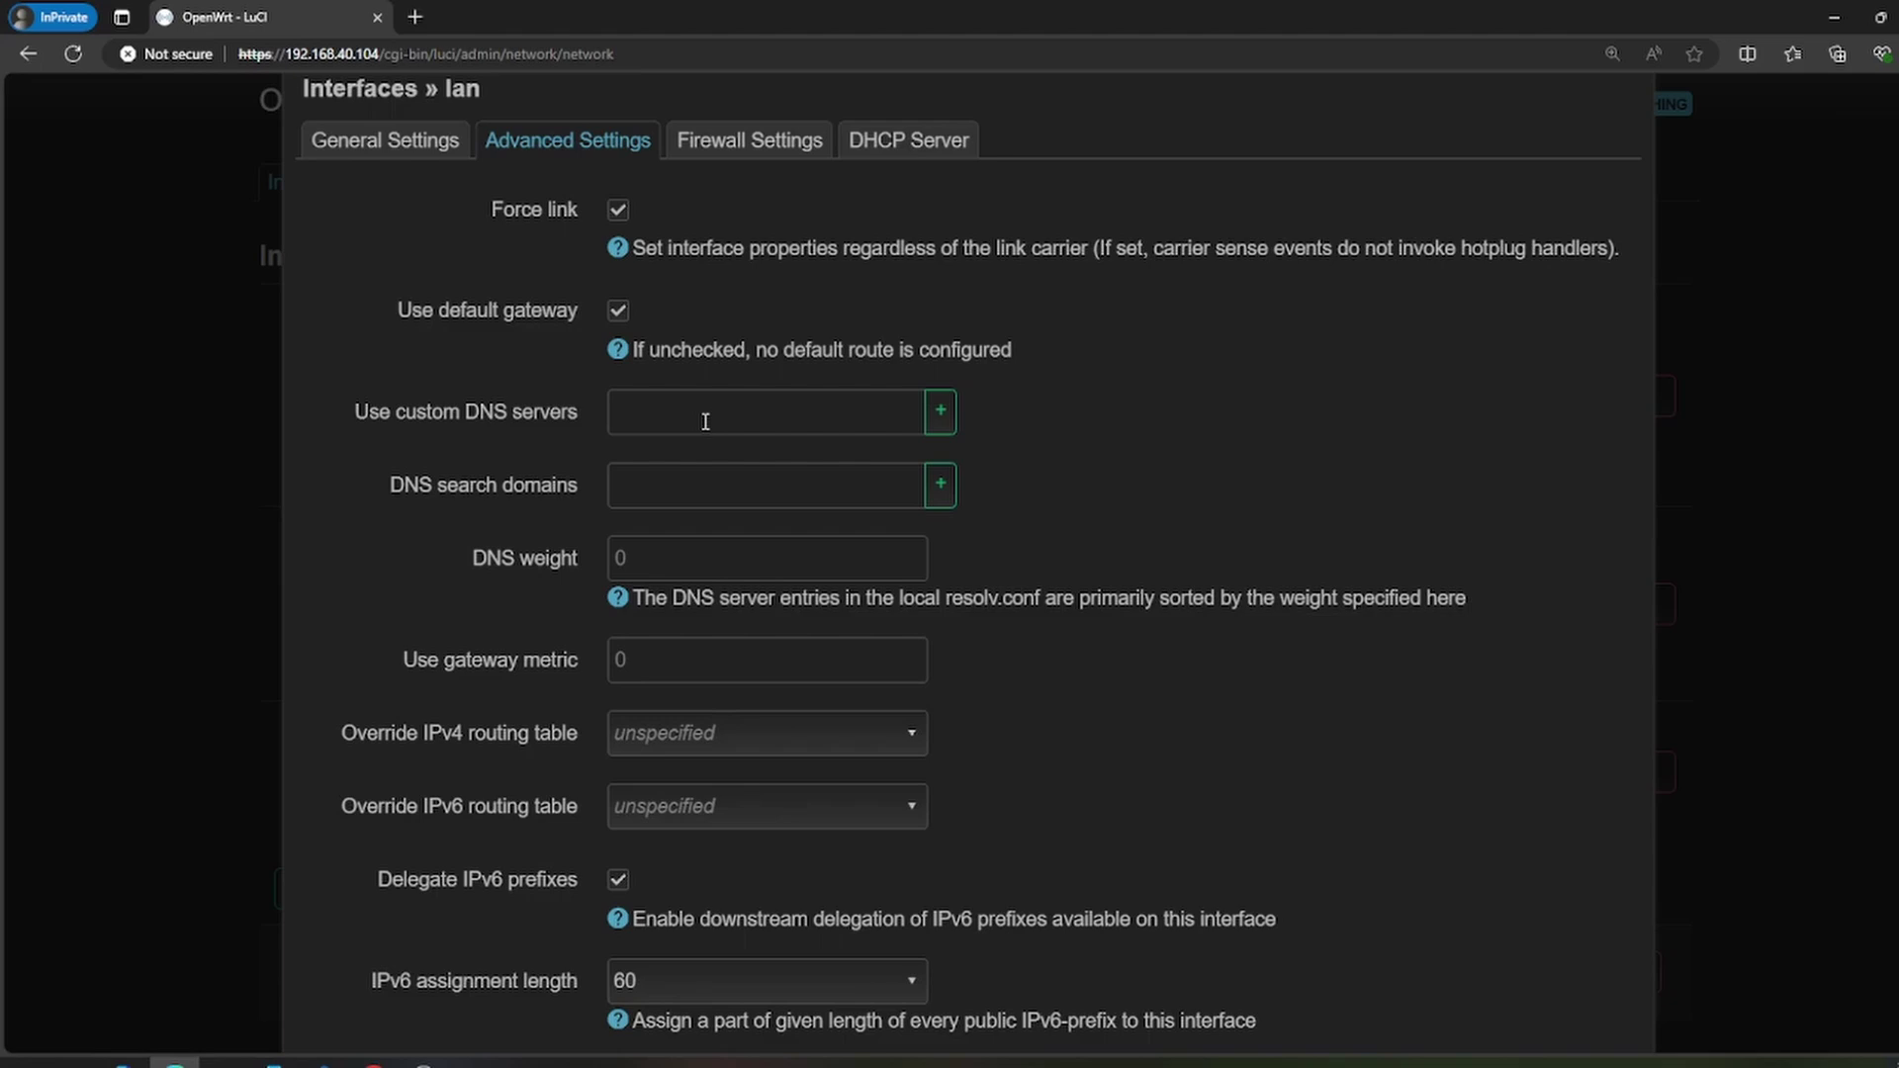
{"action": "scroll", "coordinate": [705, 421], "scroll_direction": "down", "scroll_amount": 6}
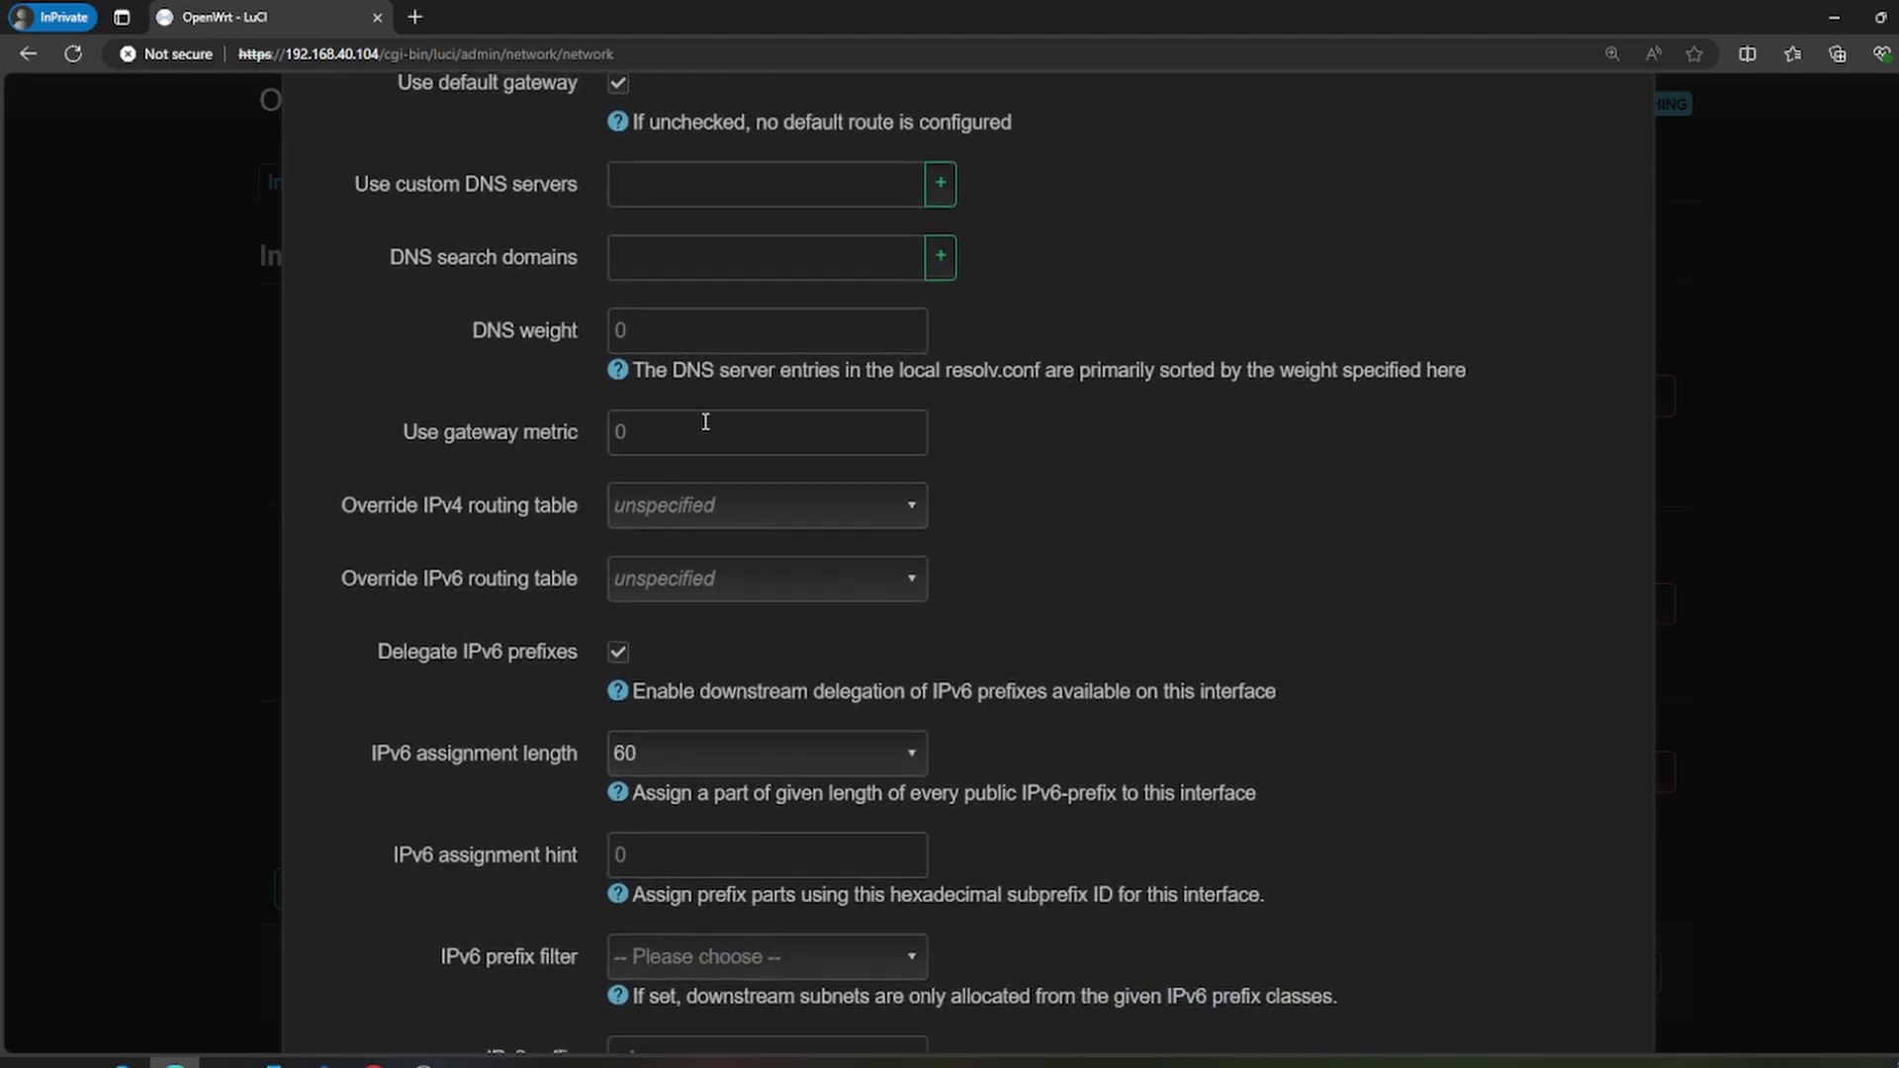
{"action": "scroll", "coordinate": [756, 524], "scroll_direction": "up", "scroll_amount": 5}
{"action": "scroll", "coordinate": [748, 492], "scroll_direction": "up", "scroll_amount": 2}
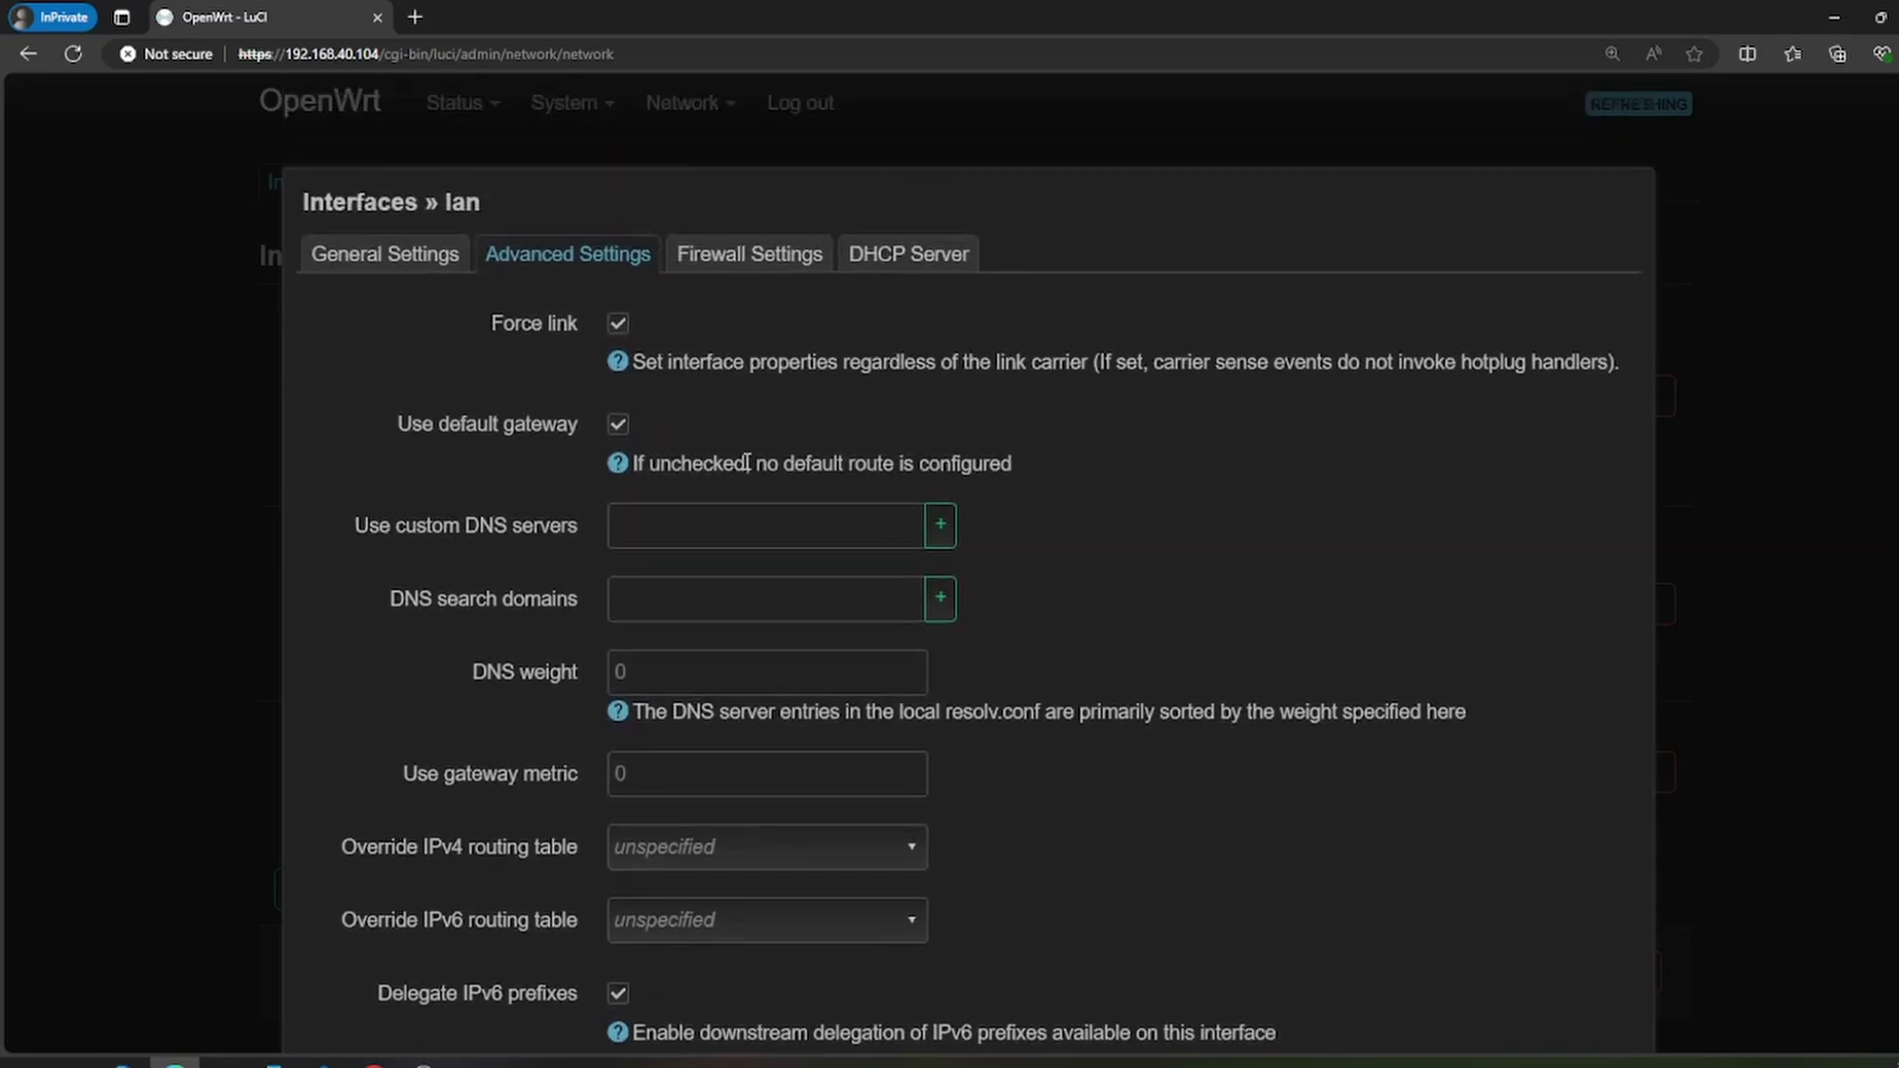
Step: Check the lan interface's assigned firewall zone and its DHCP server's general setup, including the start address
{"action": "left_click", "coordinate": [837, 265]}
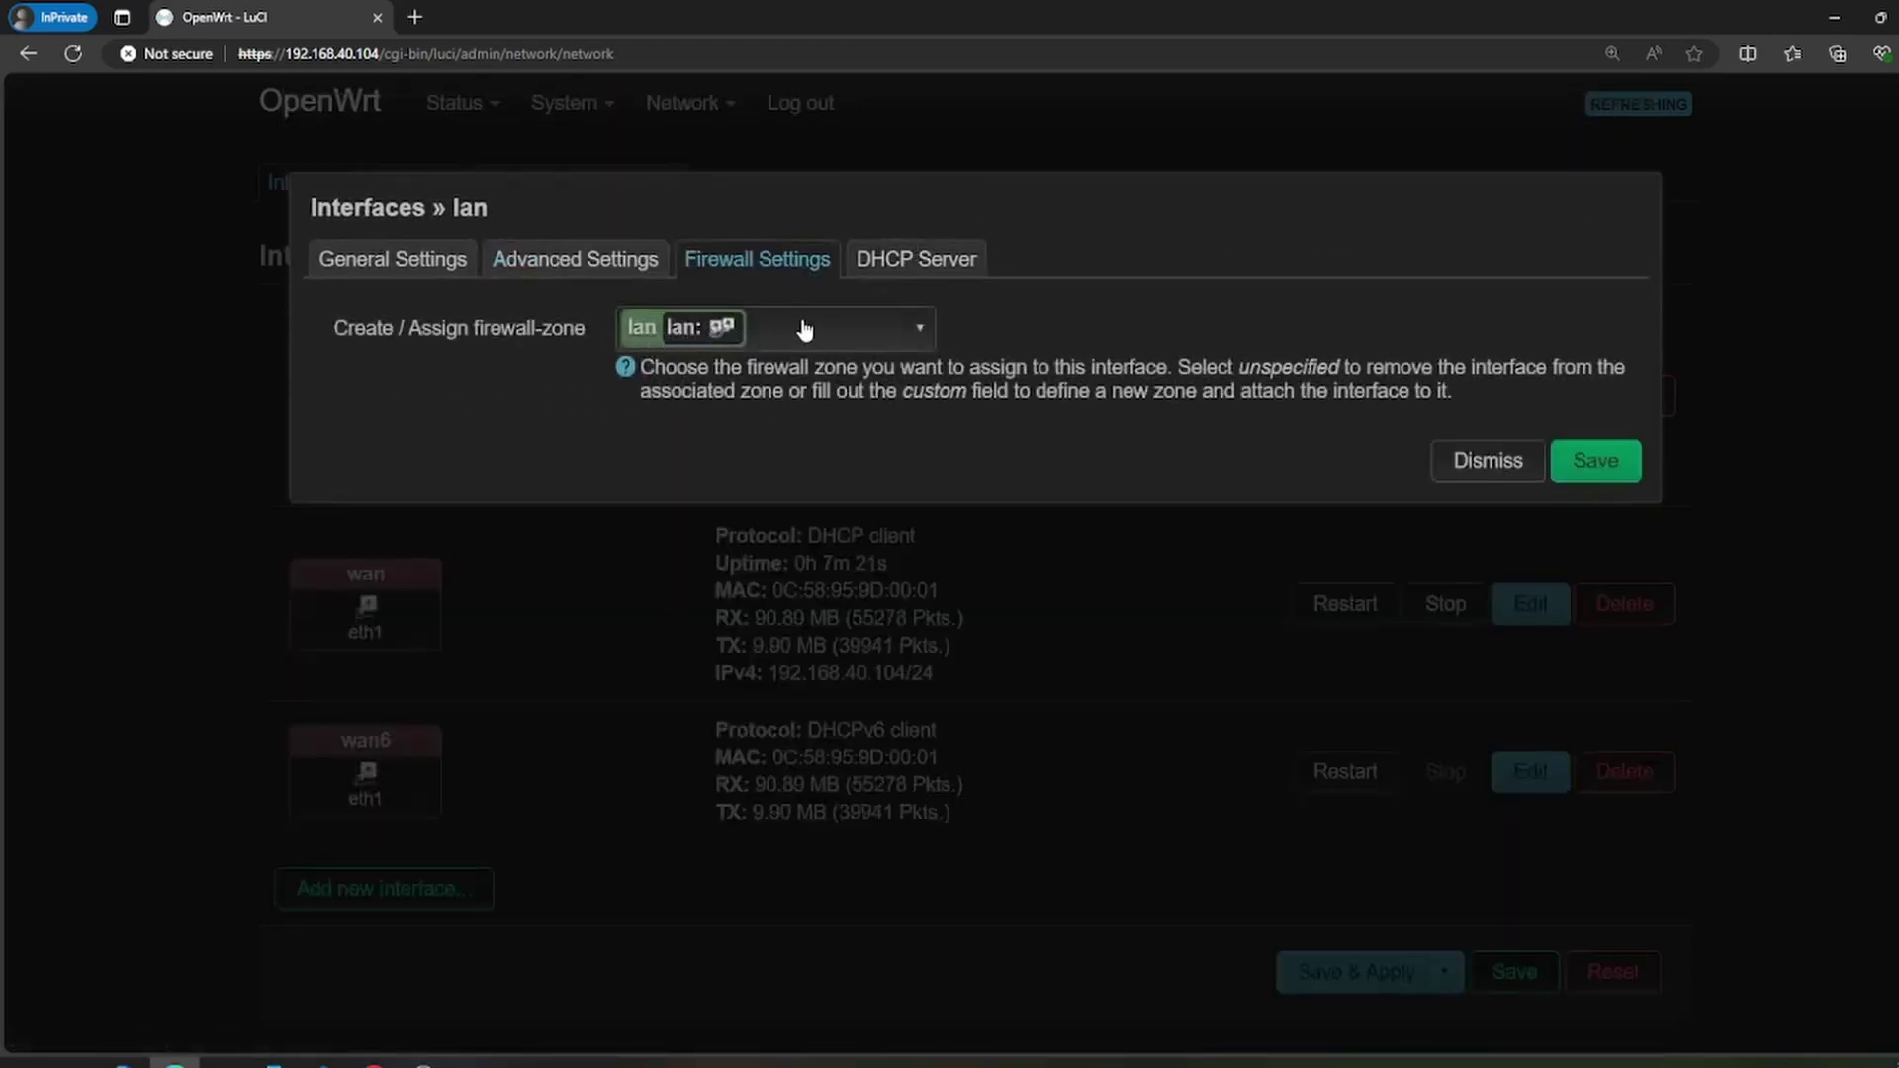
{"action": "left_click", "coordinate": [935, 265]}
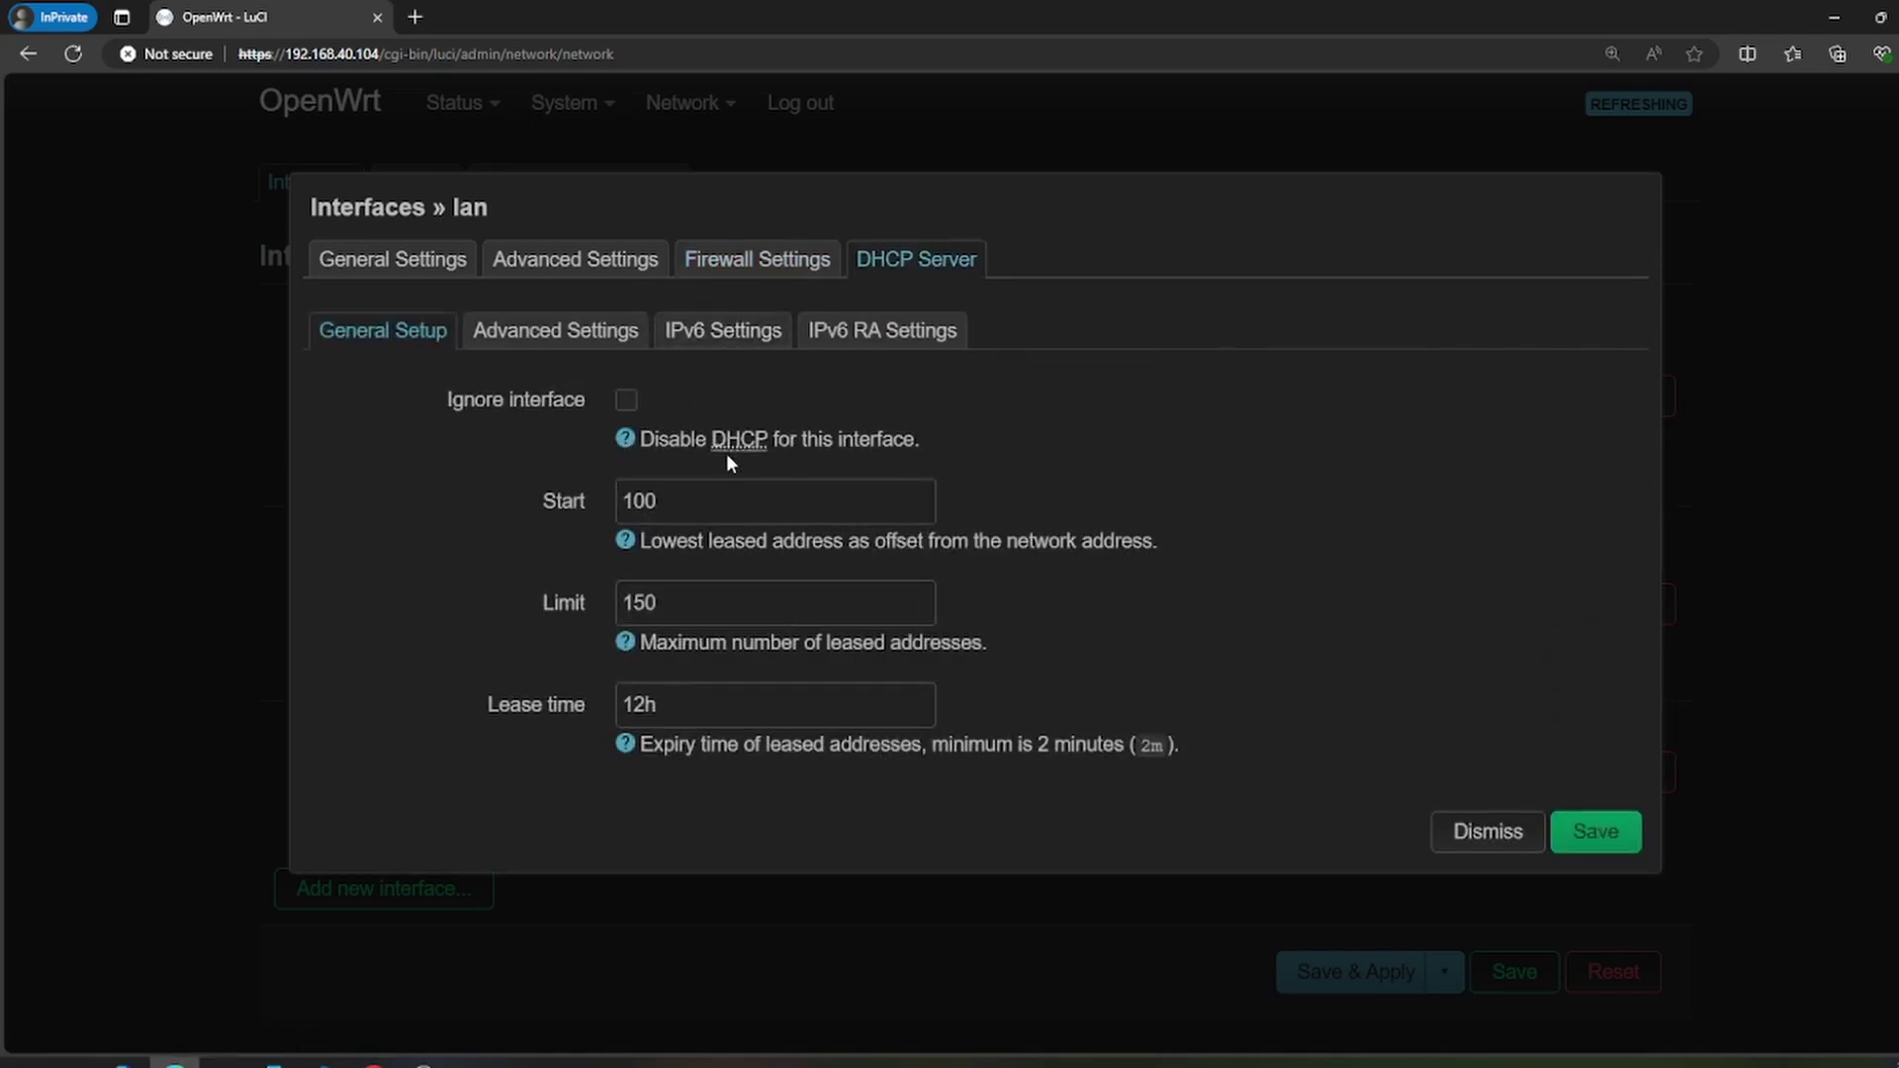
{"action": "left_click", "coordinate": [698, 501]}
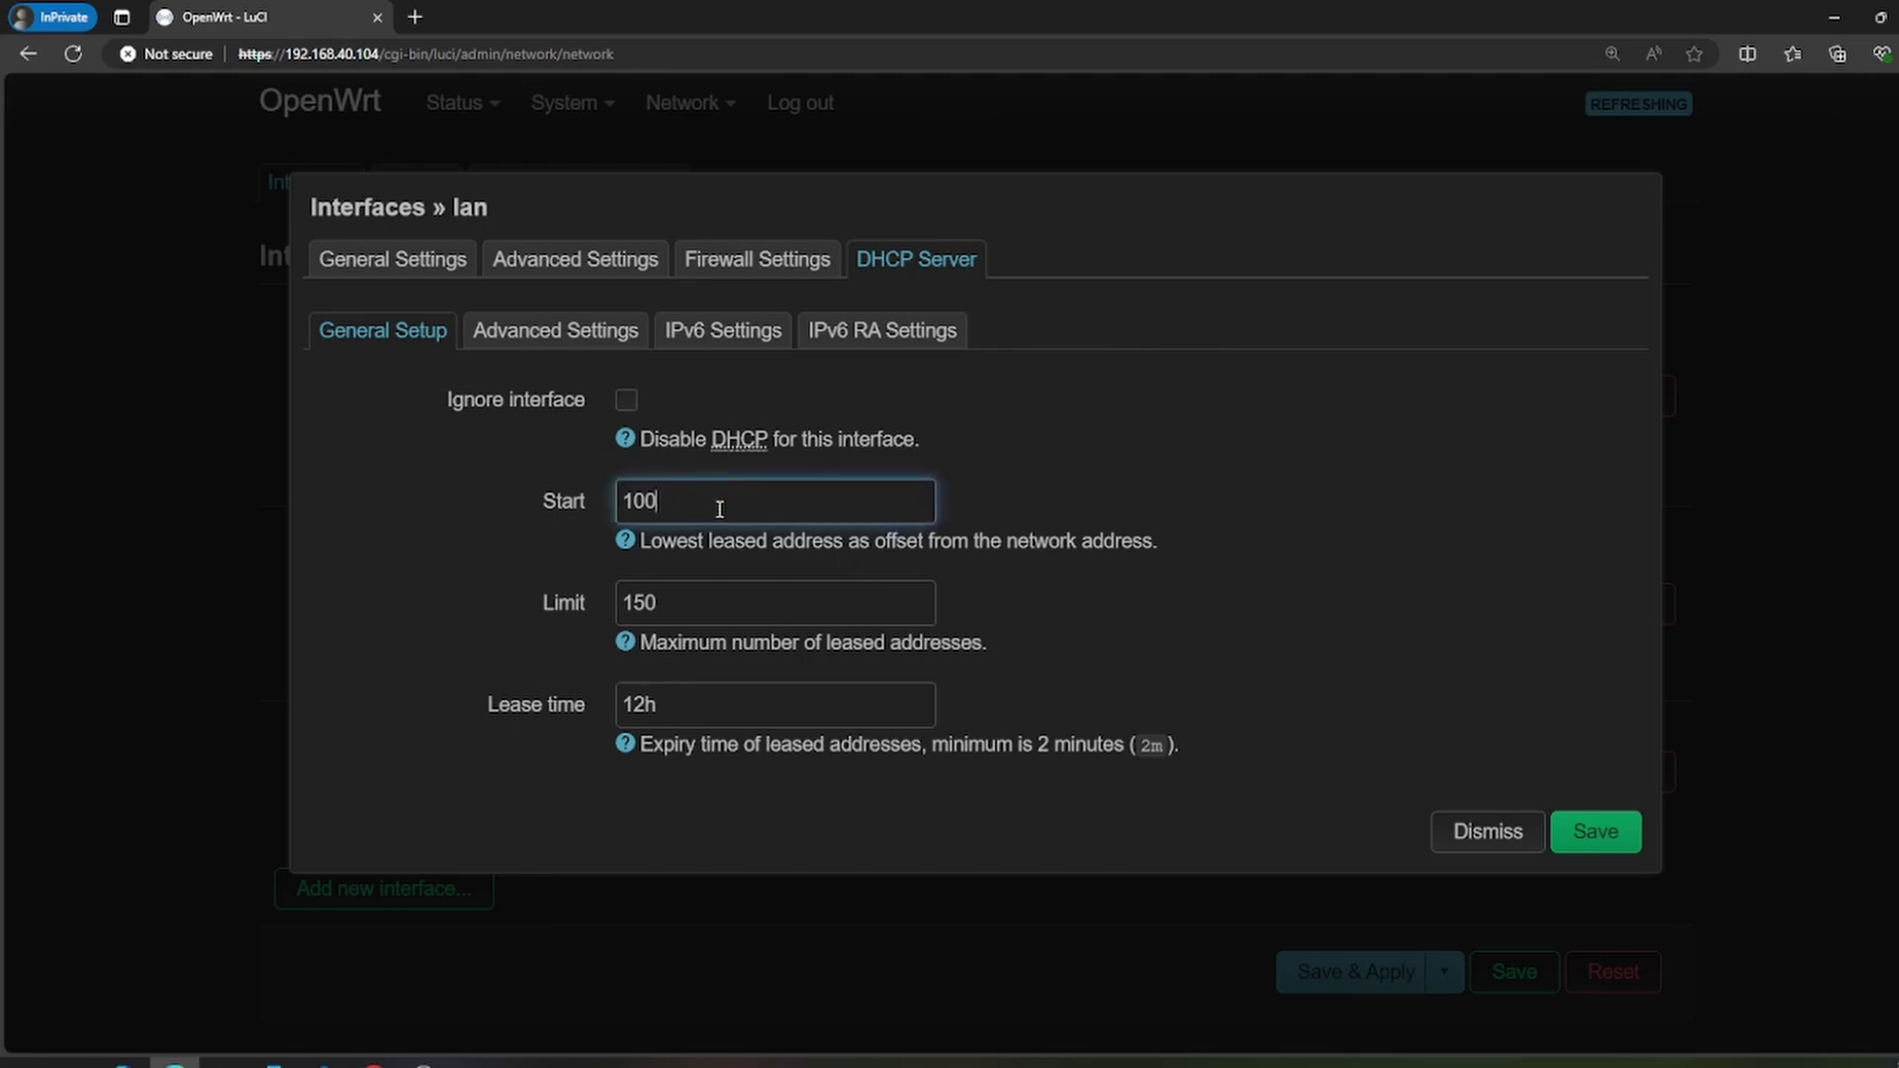
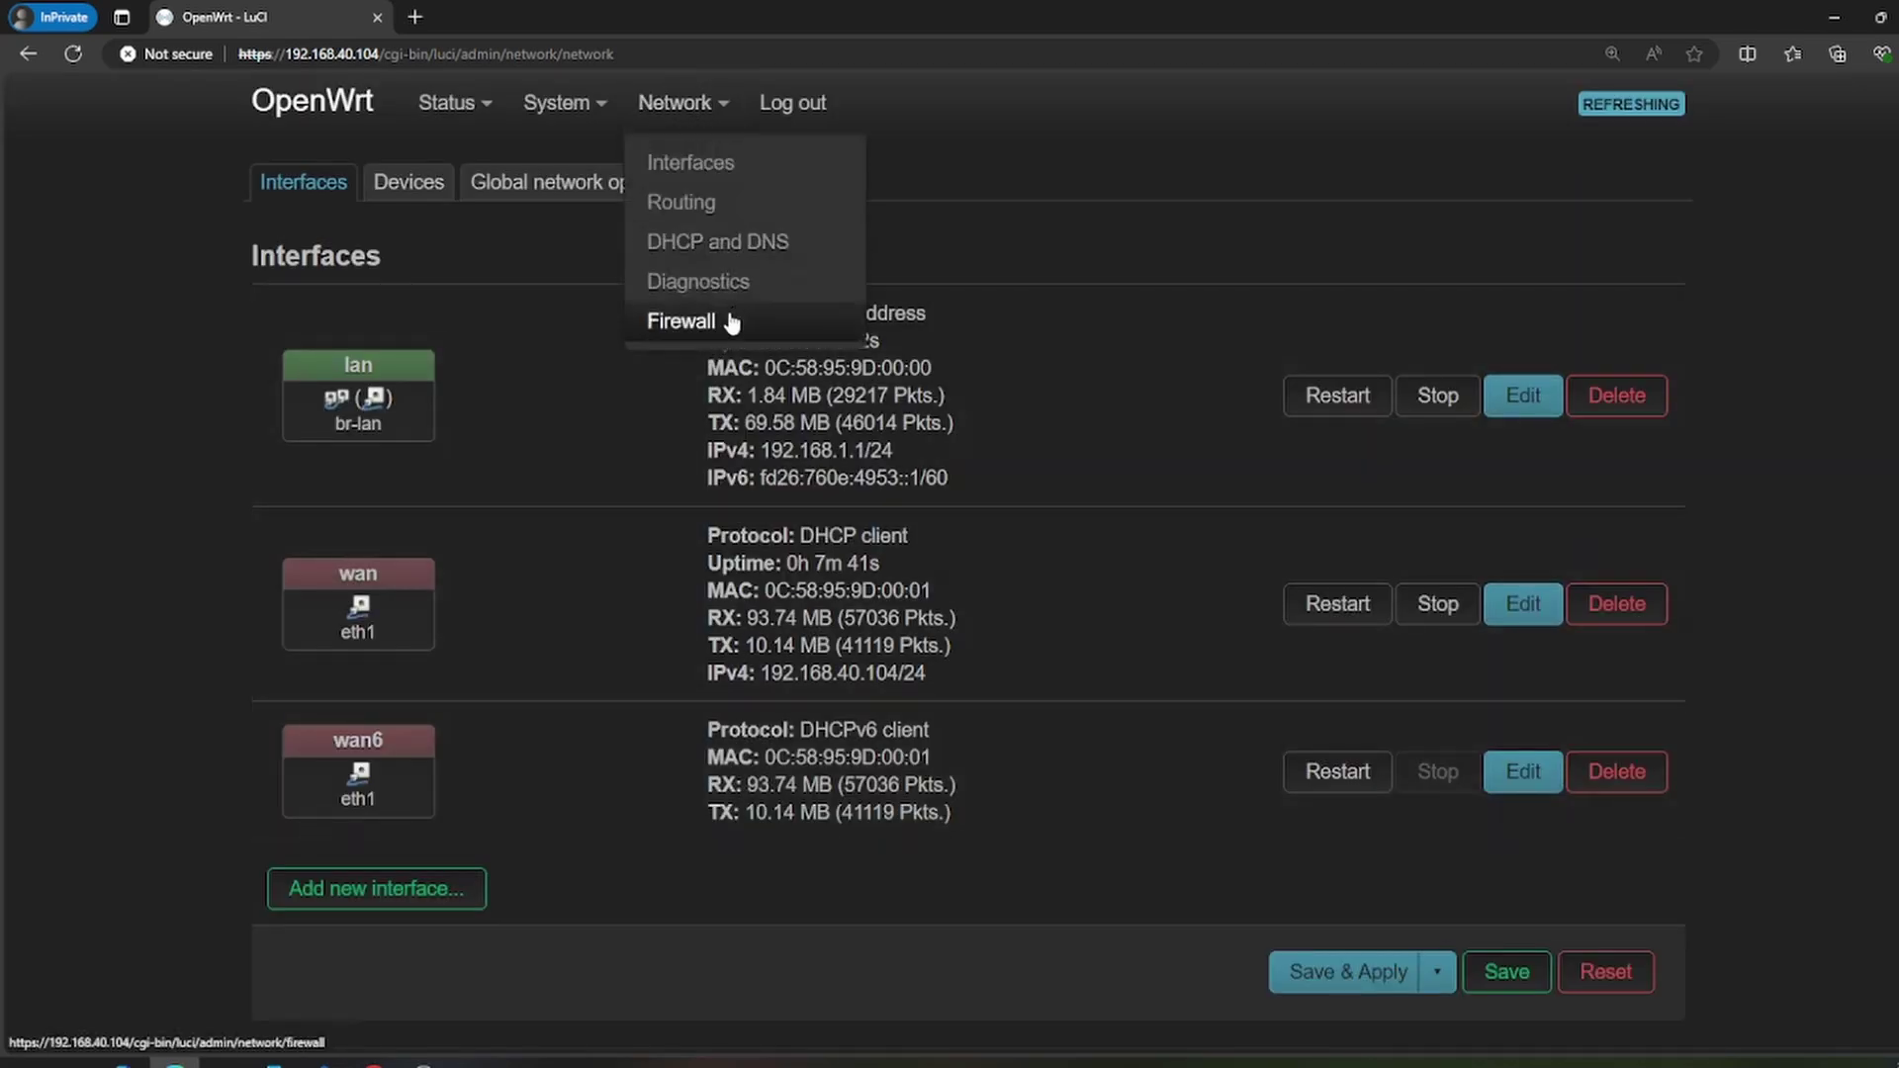
Step: Open the network firewall configuration and examine the general settings and the lan and wan zone forwardings
{"action": "left_click", "coordinate": [723, 321]}
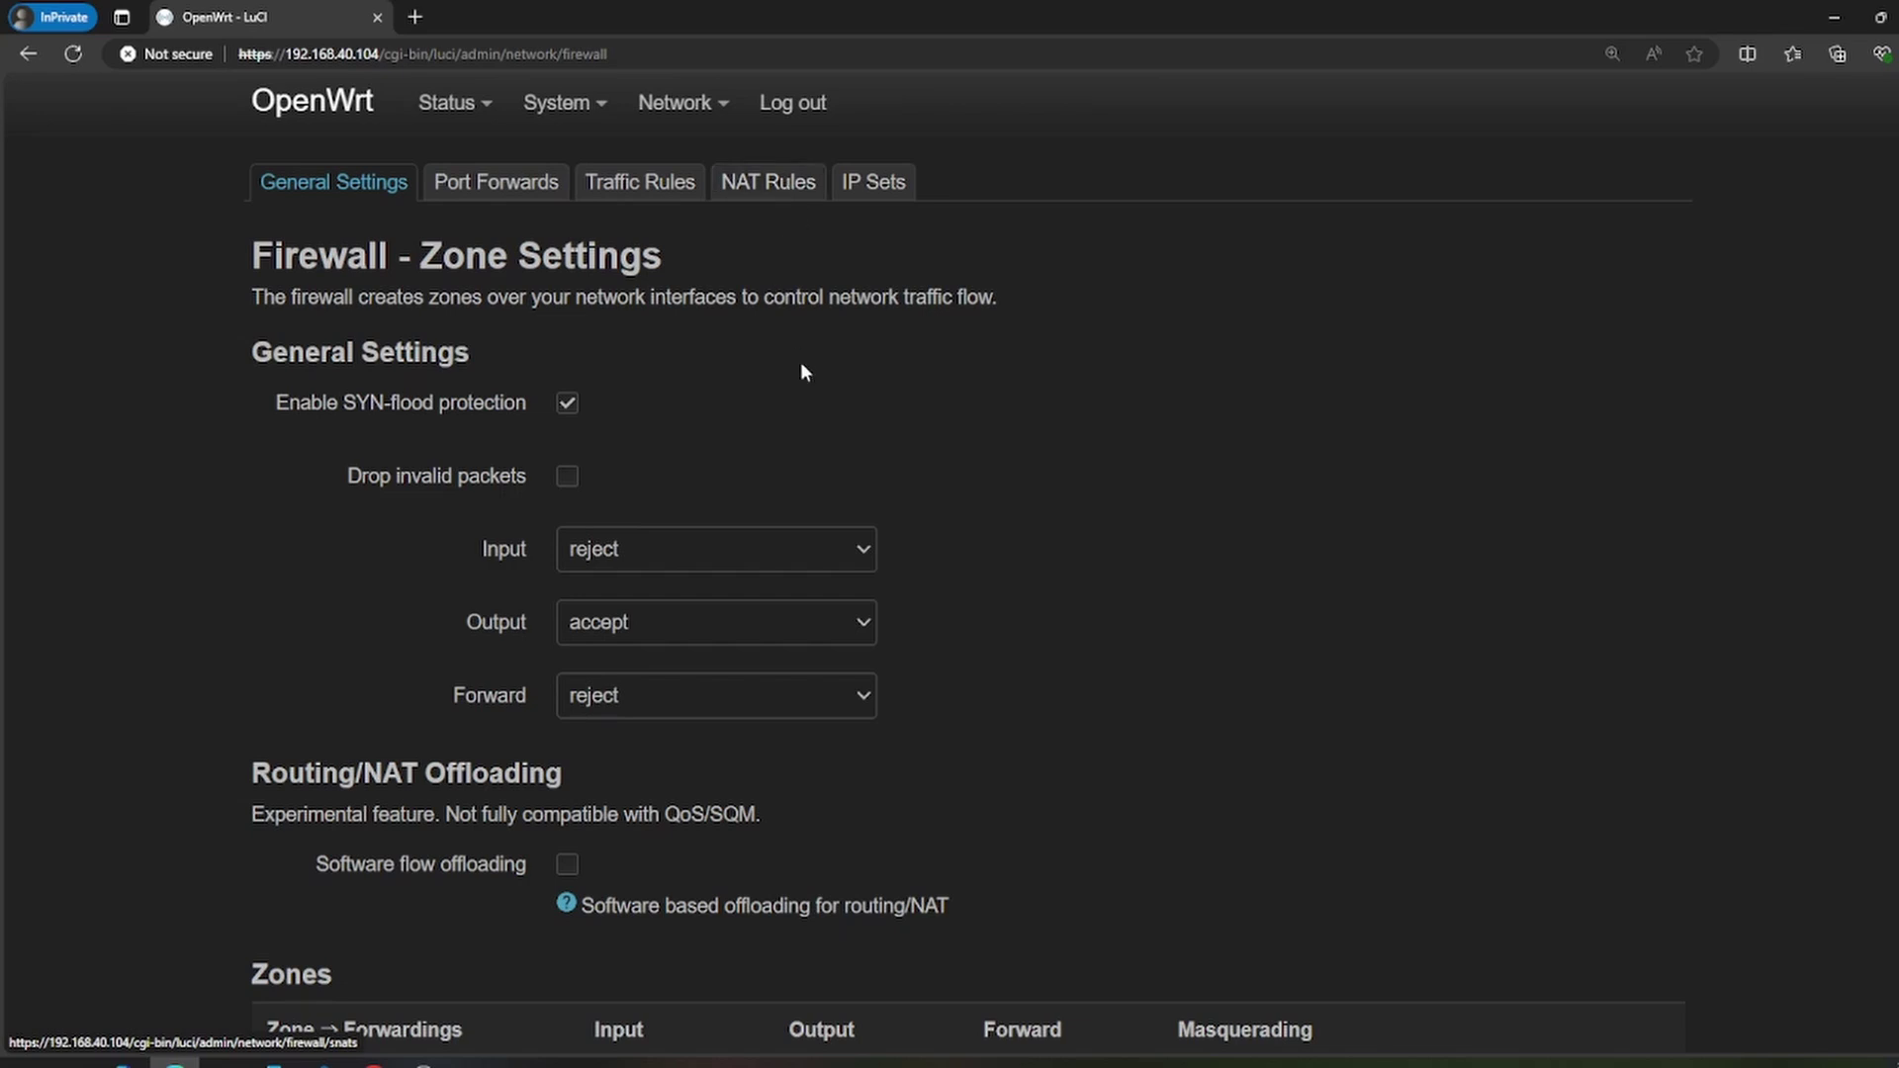
{"action": "scroll", "coordinate": [937, 470], "scroll_direction": "down", "scroll_amount": 4}
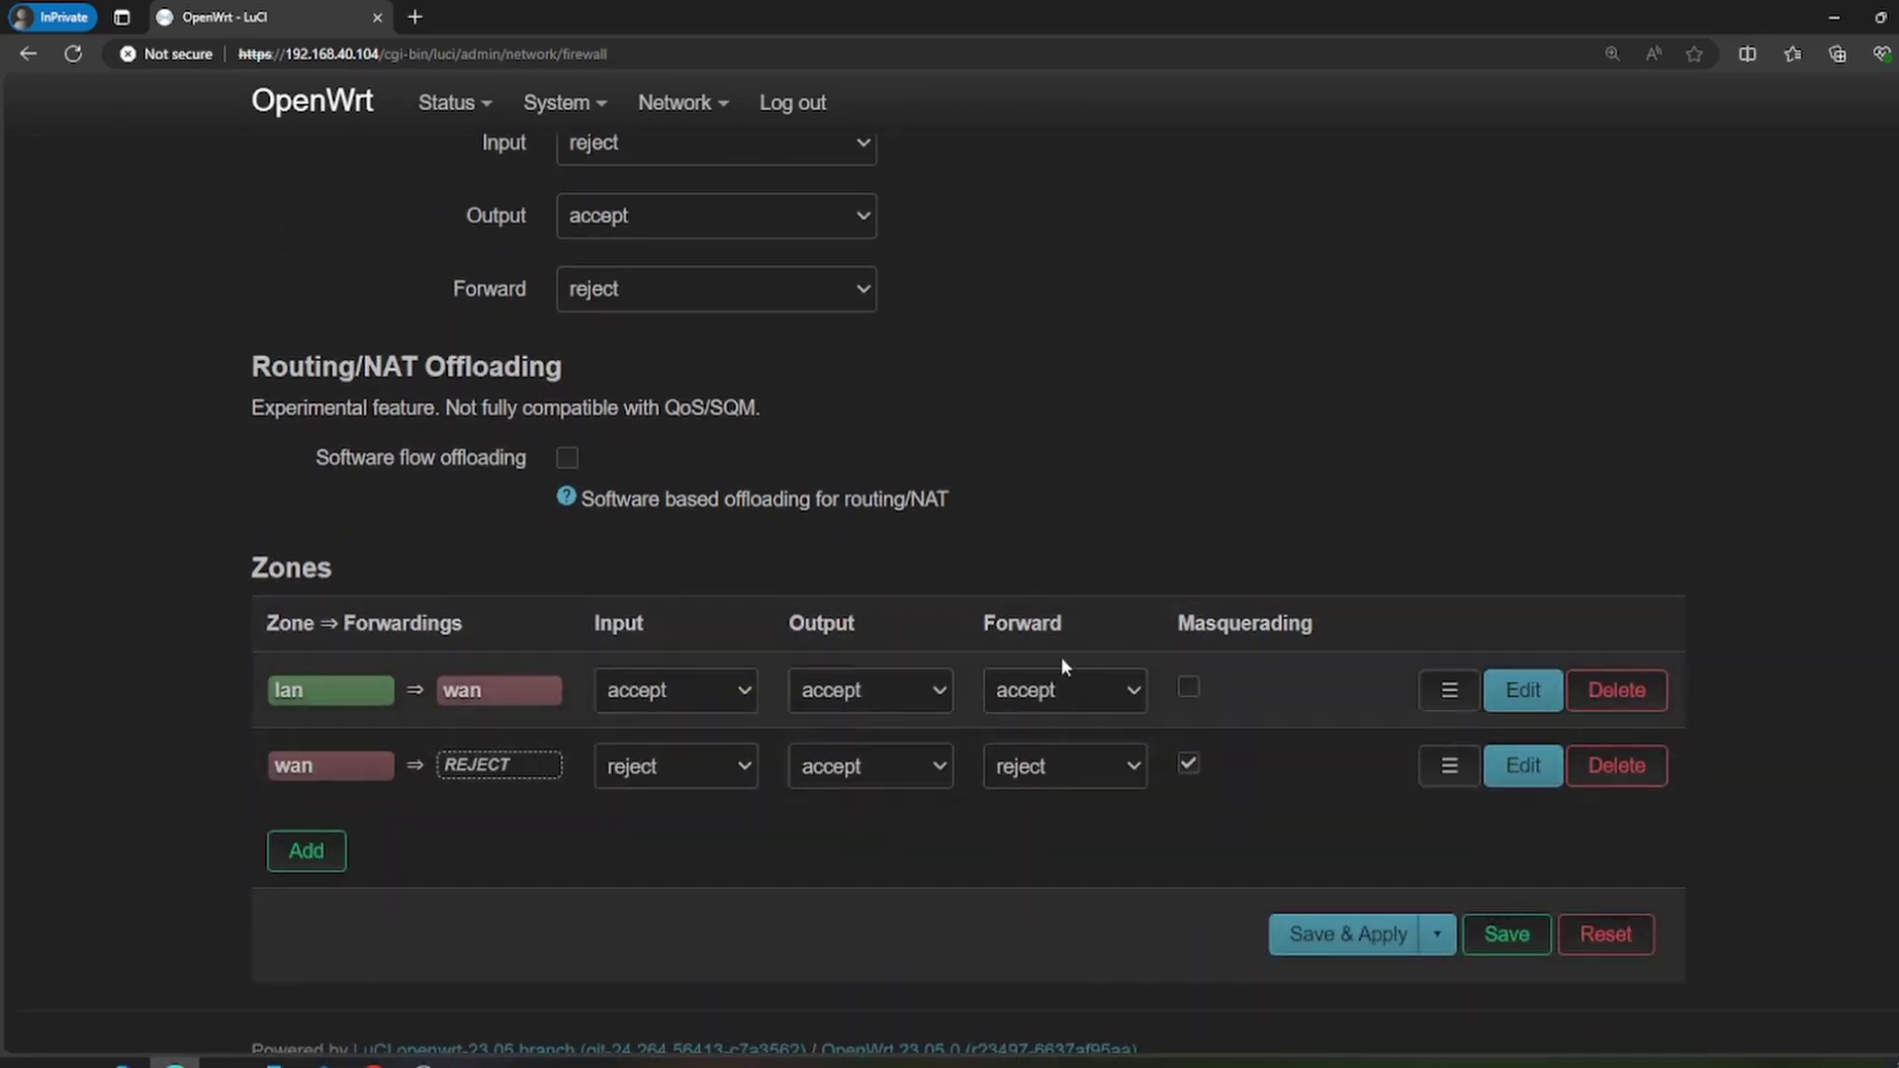
{"action": "scroll", "coordinate": [1080, 427], "scroll_direction": "up", "scroll_amount": 4}
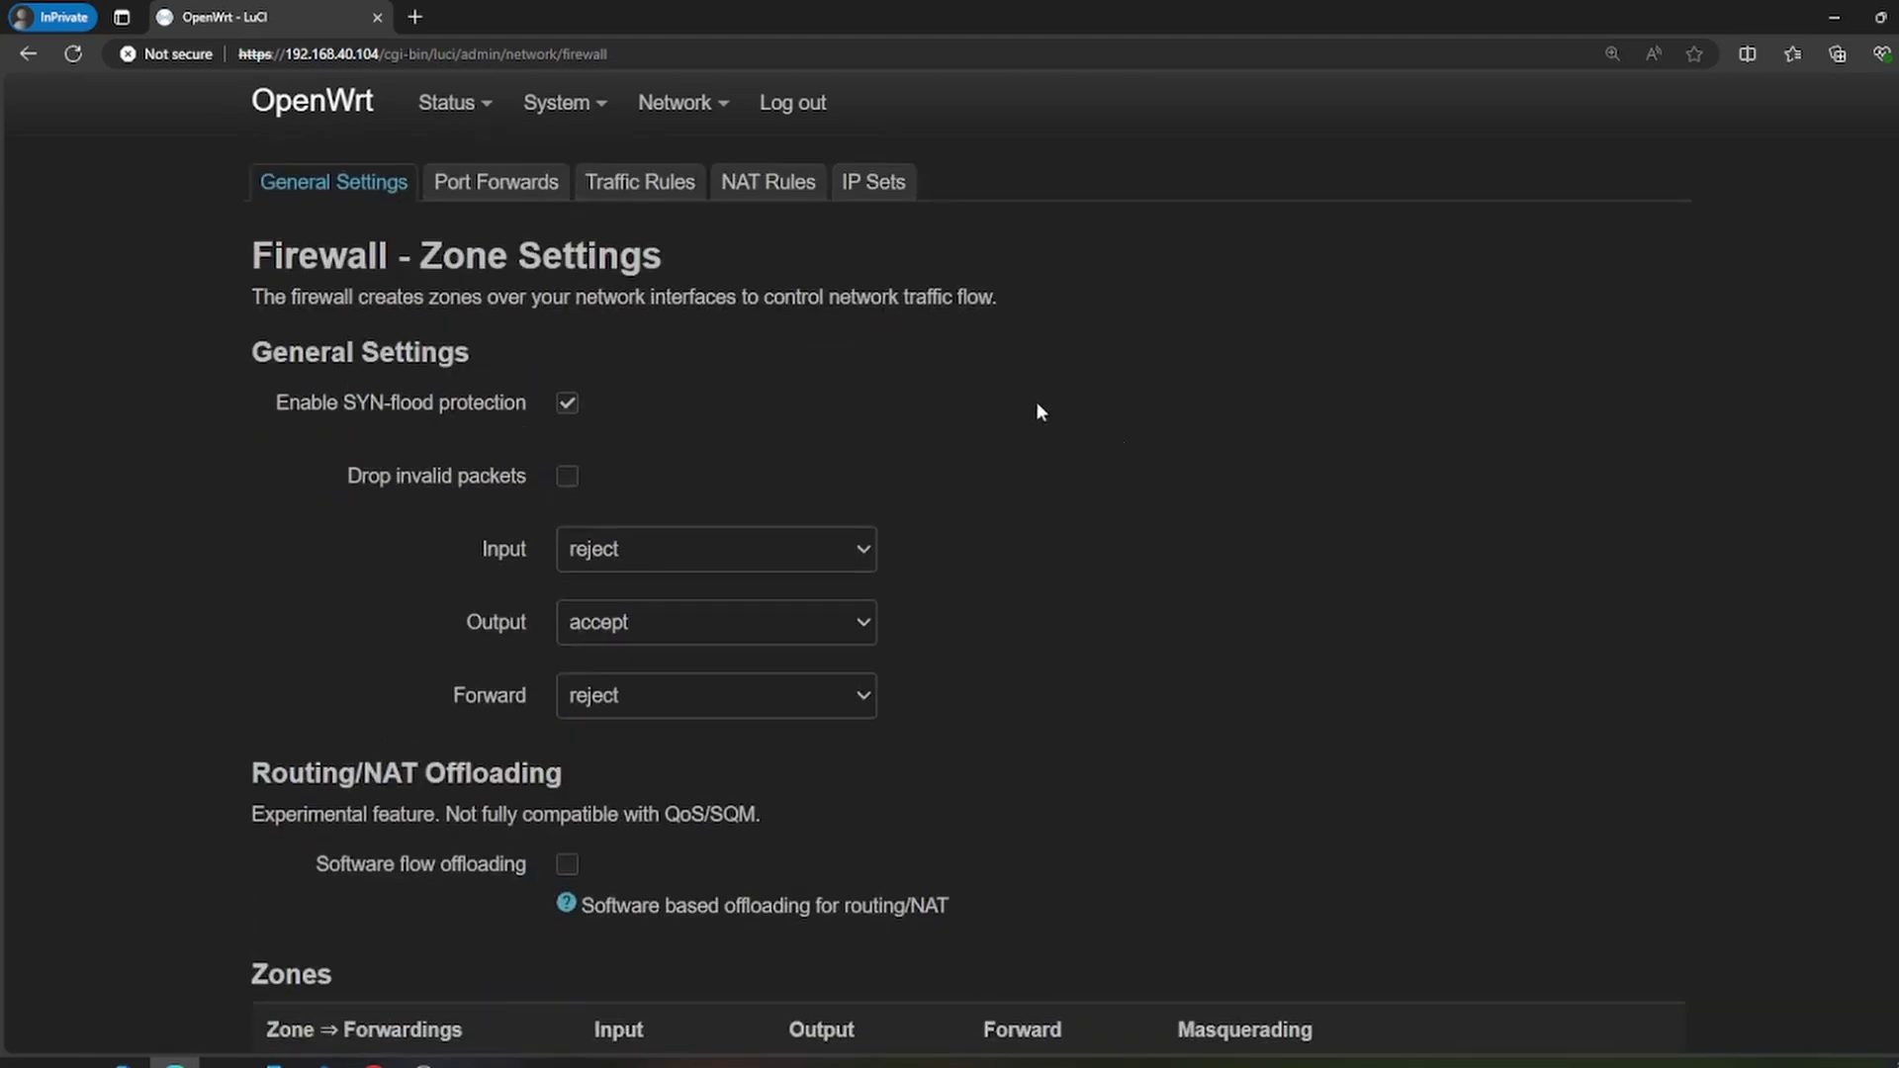
Step: Show the firewall's traffic rules and review the whole list of rules with their matches and actions
{"action": "left_click", "coordinate": [659, 191]}
{"action": "scroll", "coordinate": [765, 320], "scroll_direction": "down", "scroll_amount": 2}
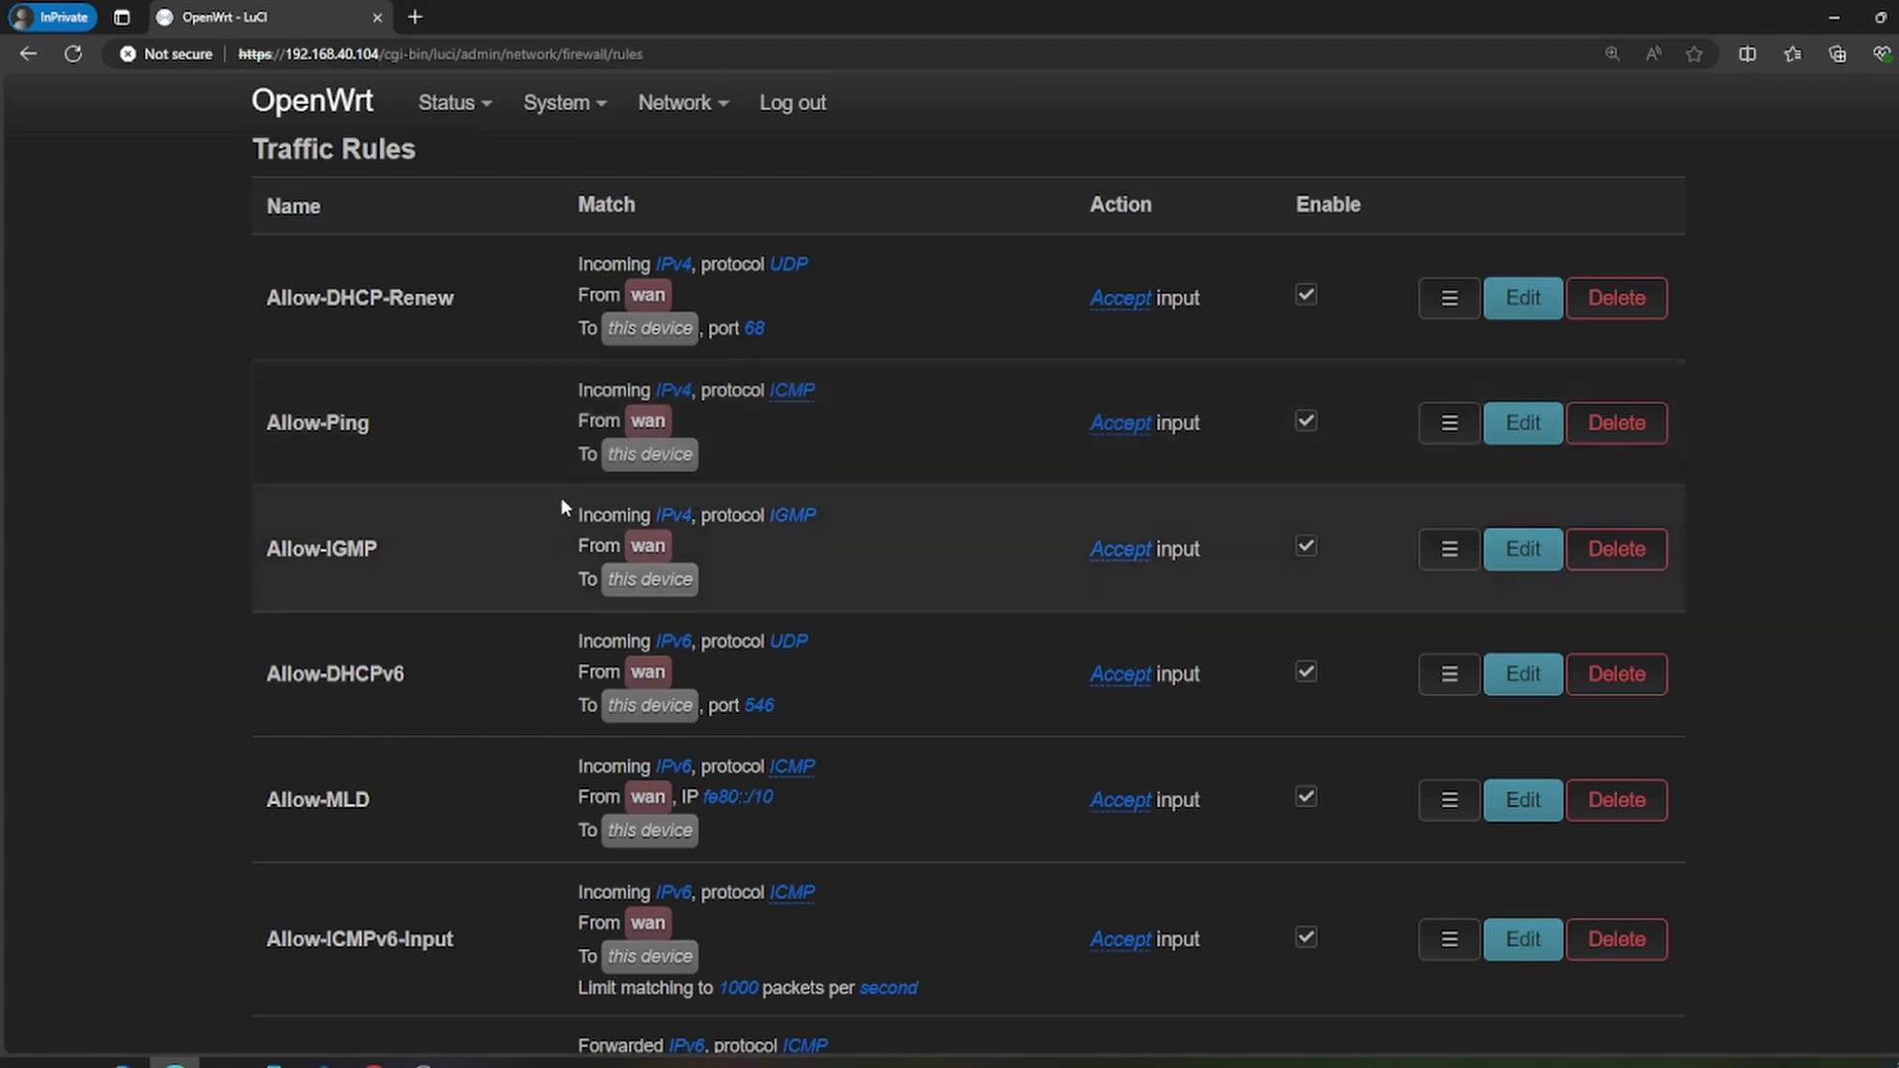
{"action": "scroll", "coordinate": [412, 704], "scroll_direction": "down", "scroll_amount": 4}
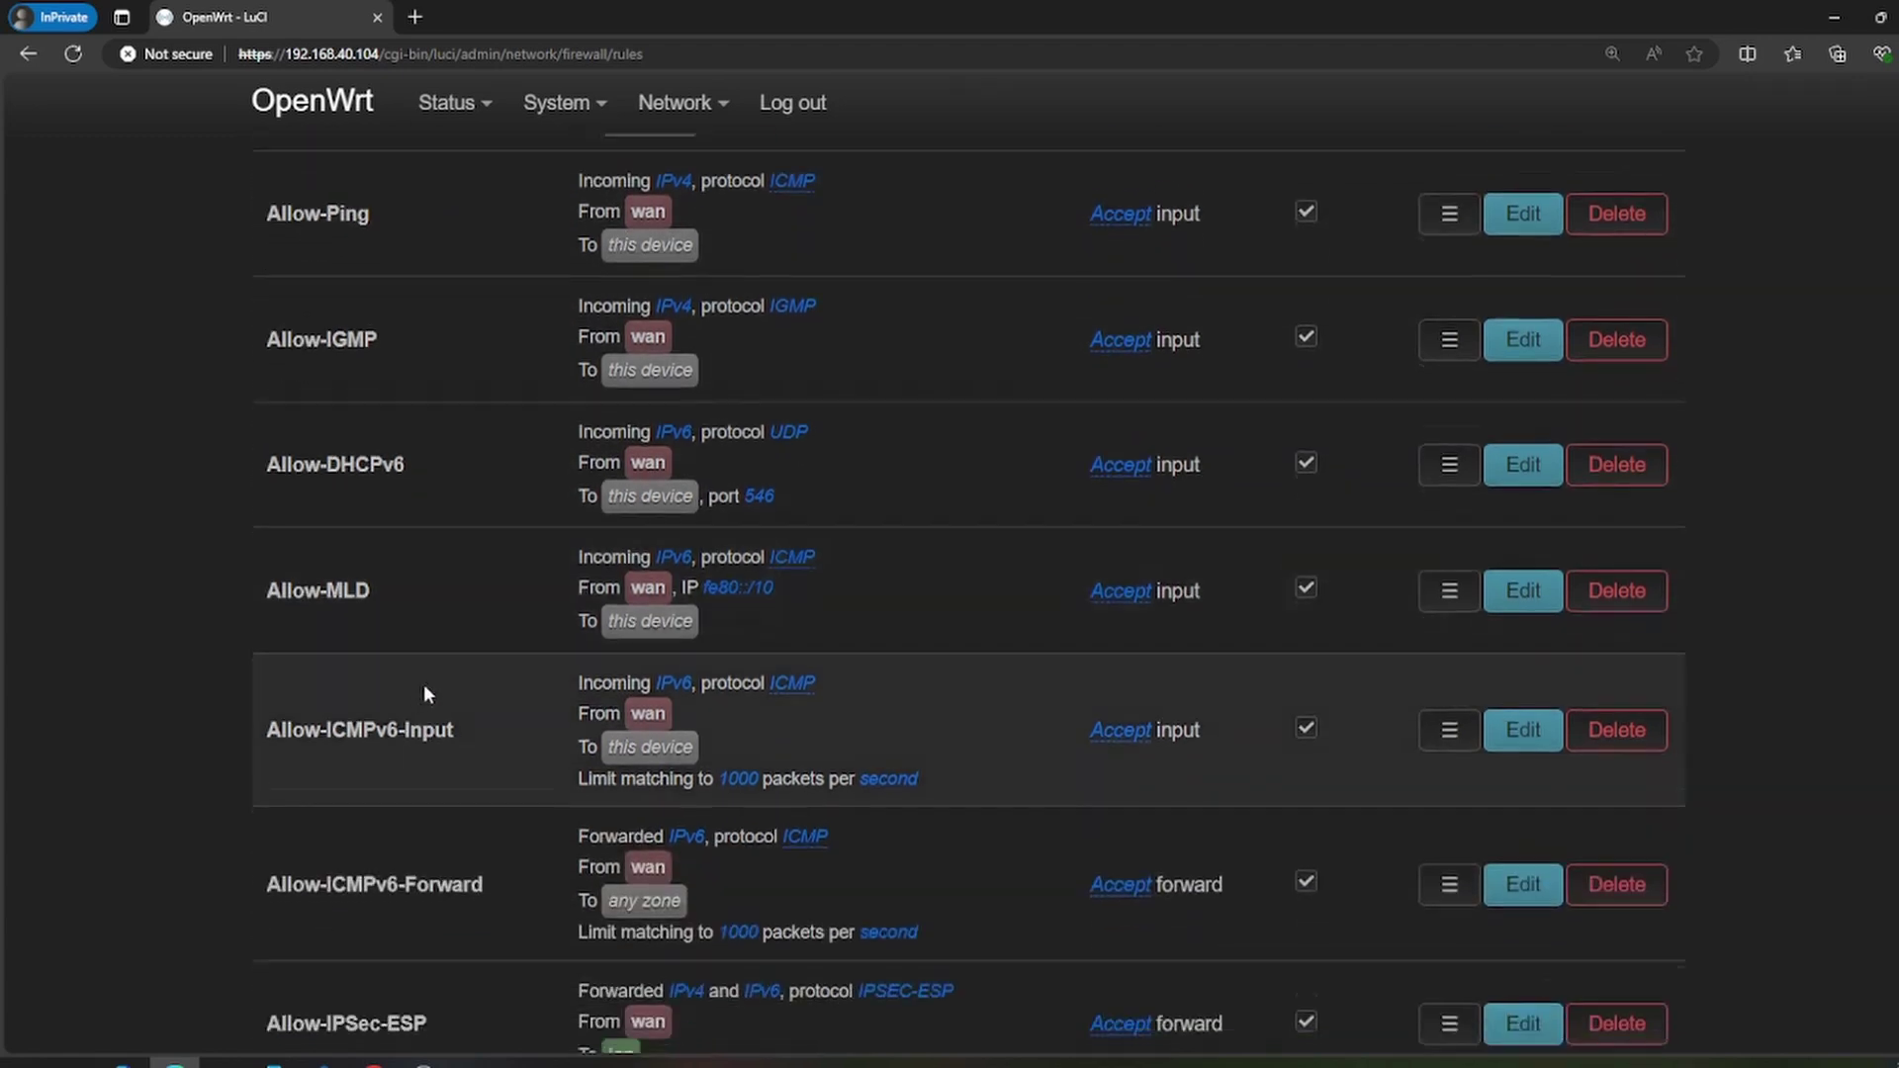
{"action": "scroll", "coordinate": [433, 667], "scroll_direction": "down", "scroll_amount": 1}
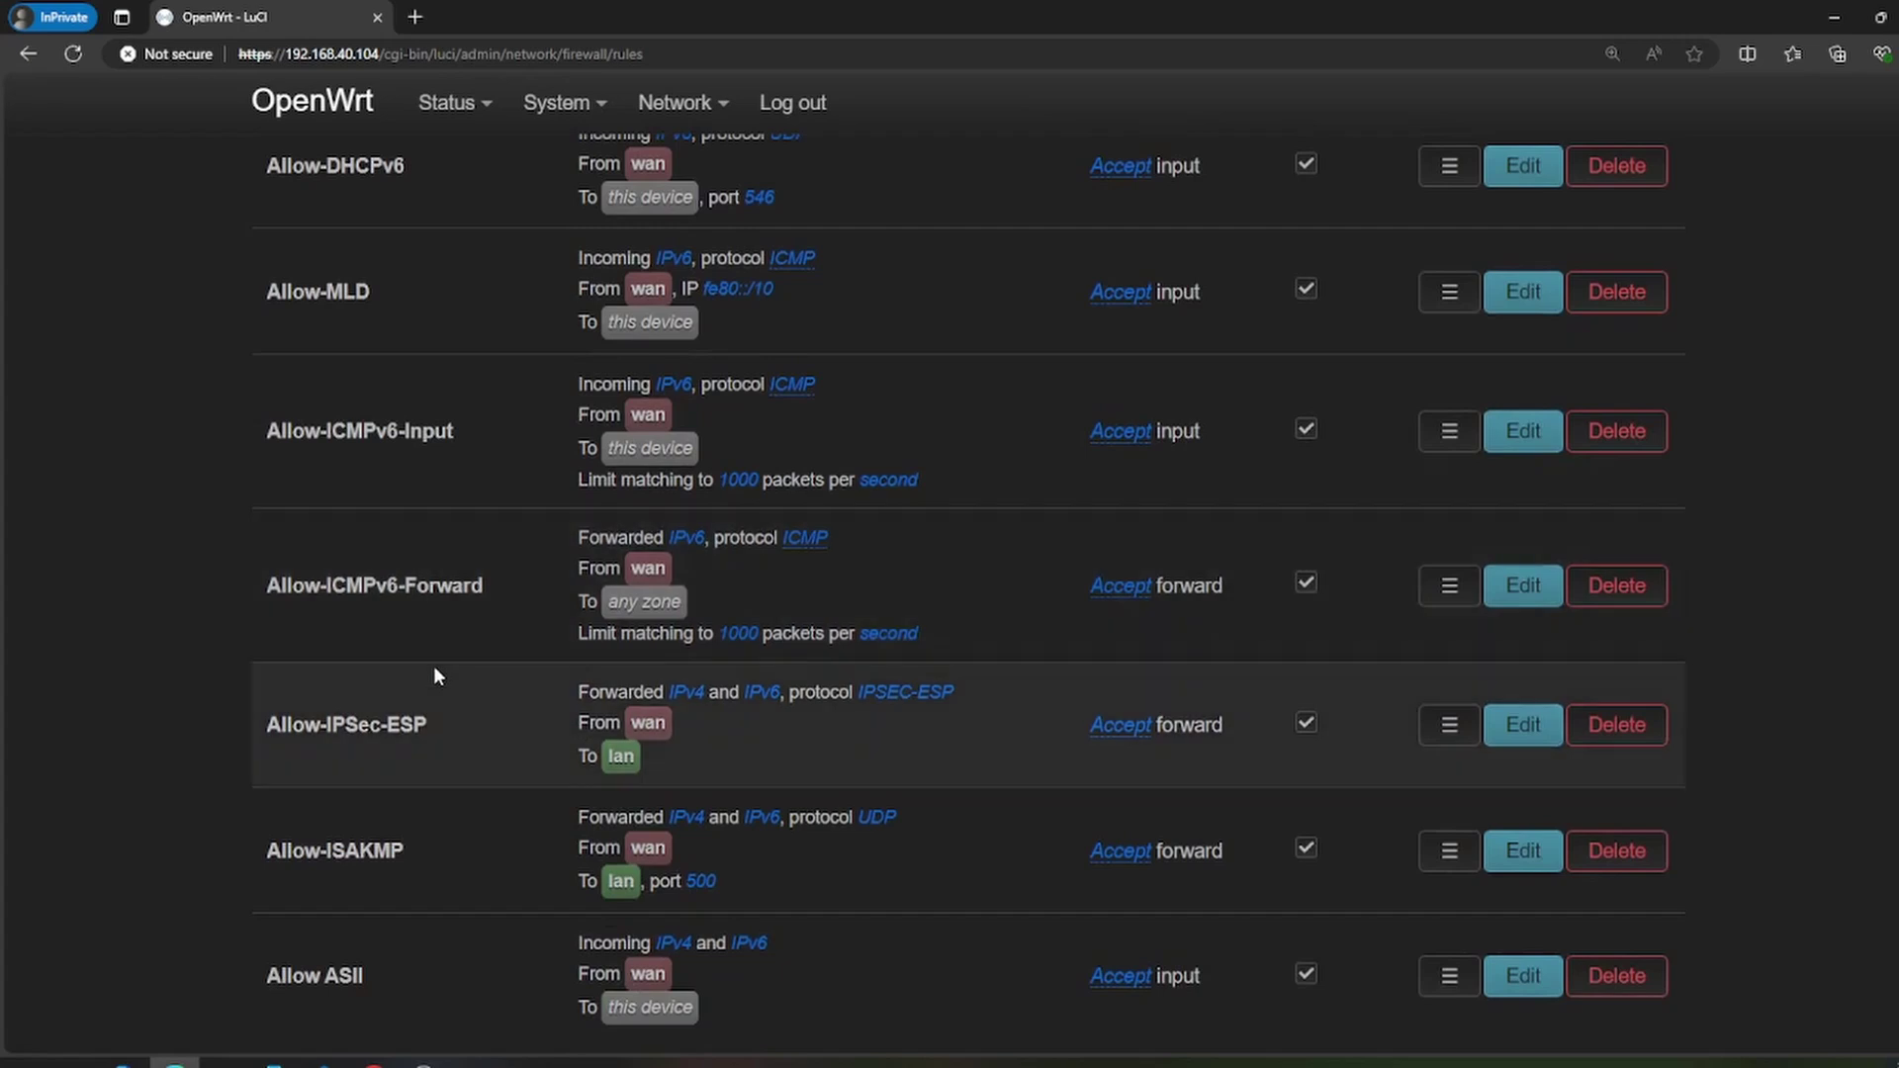
{"action": "scroll", "coordinate": [436, 675], "scroll_direction": "down", "scroll_amount": 2}
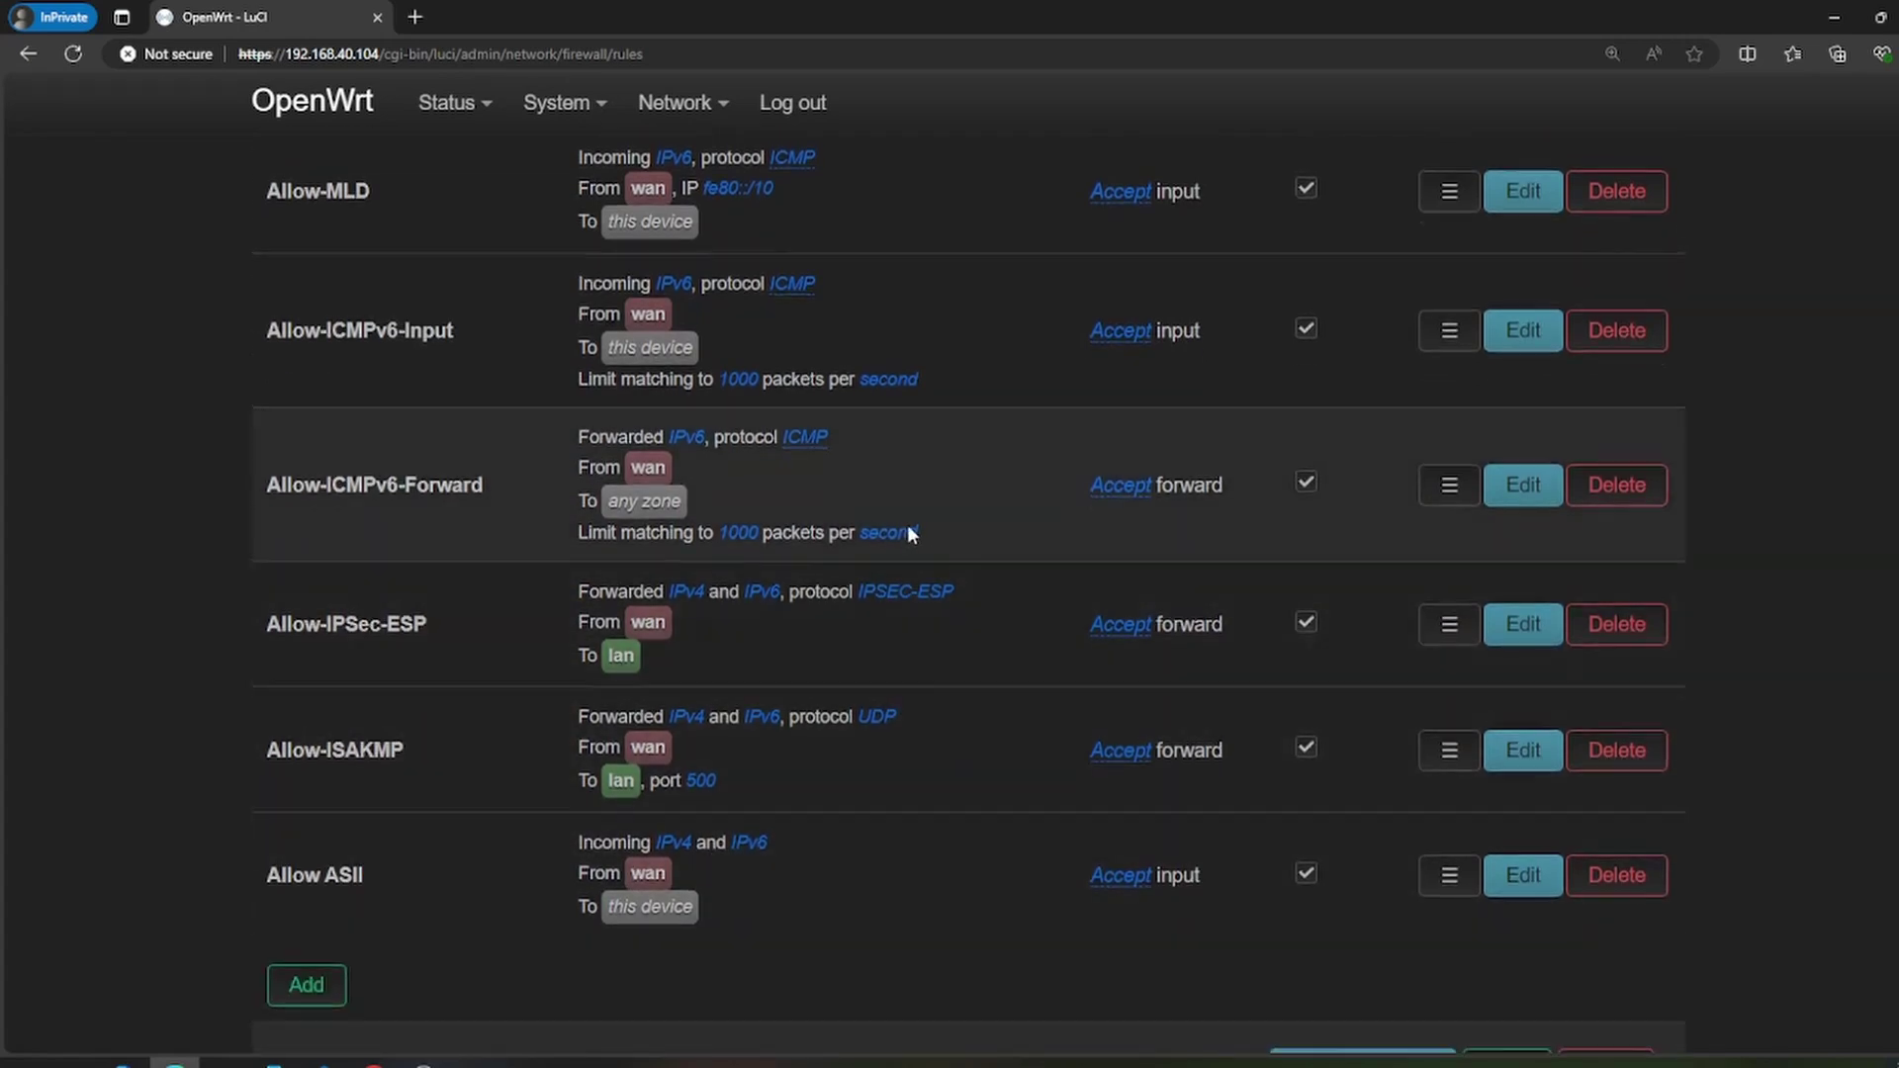
{"action": "scroll", "coordinate": [907, 523], "scroll_direction": "up", "scroll_amount": 5}
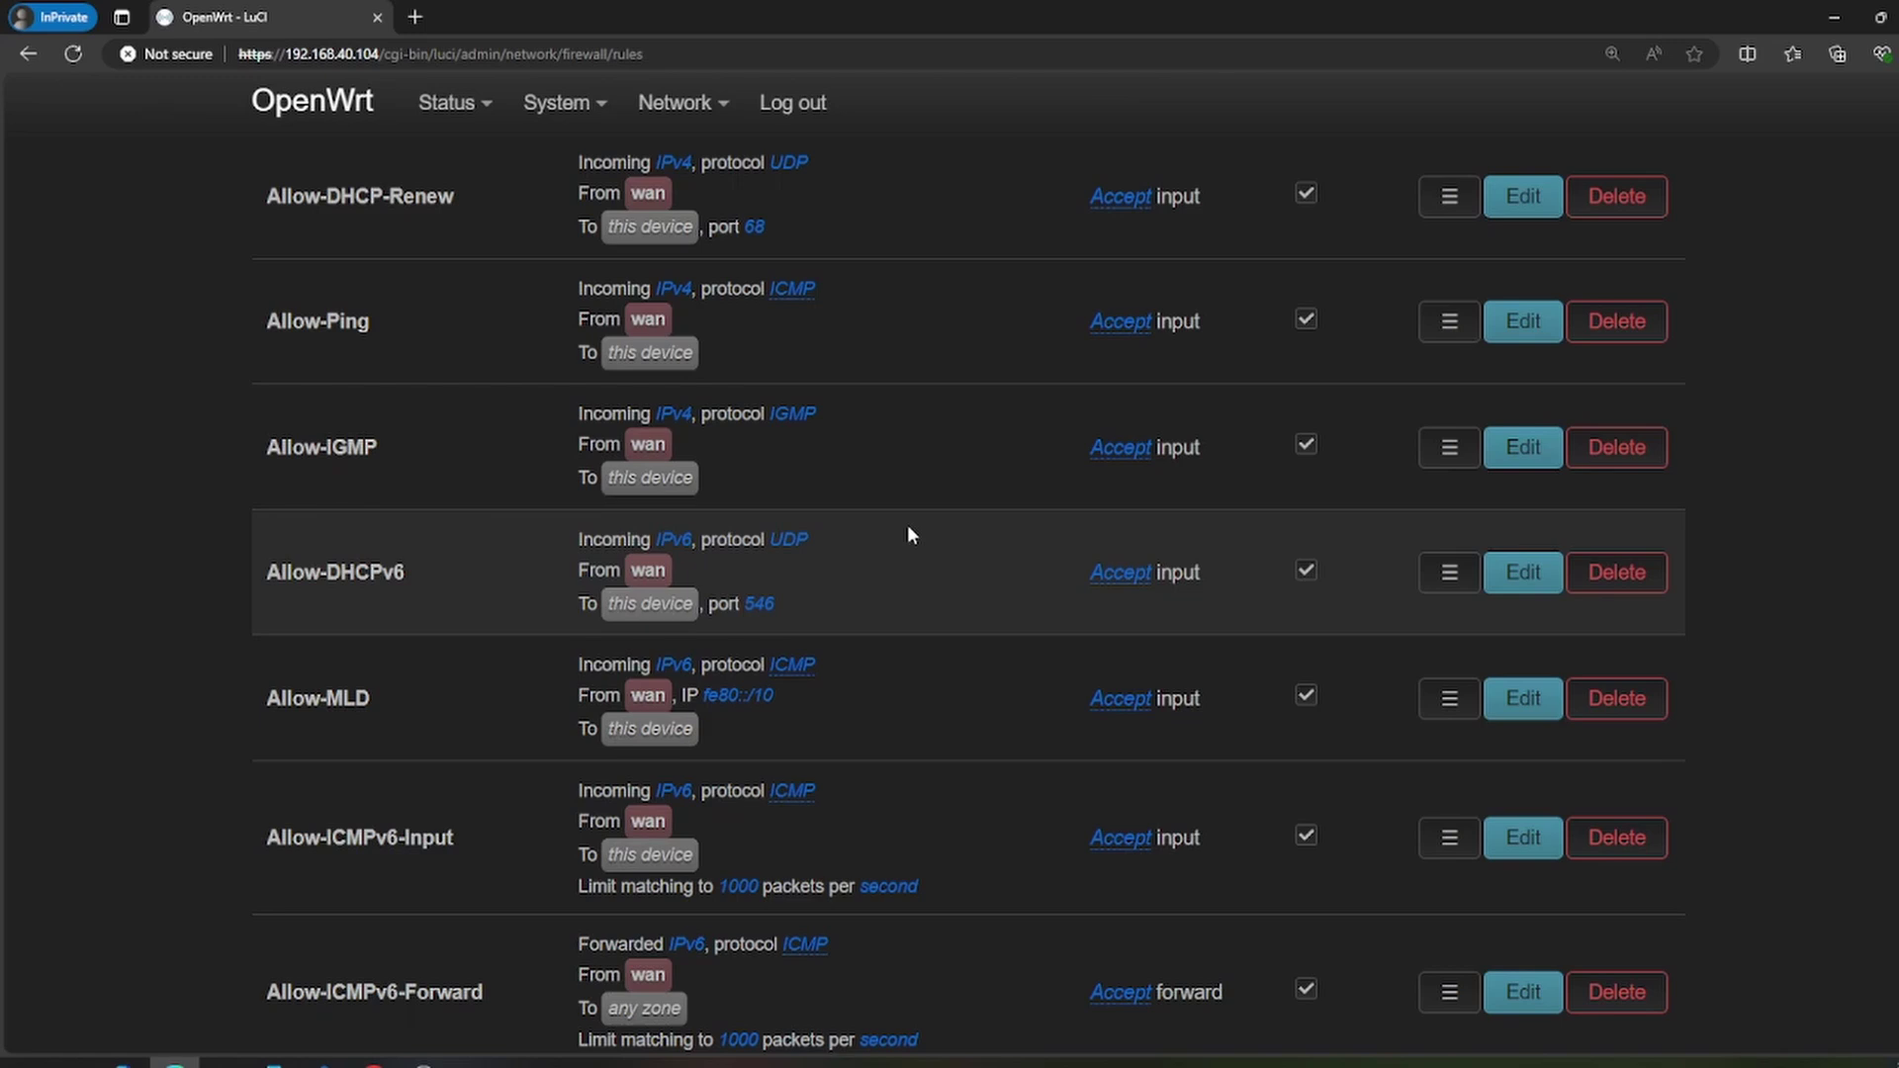
{"action": "scroll", "coordinate": [920, 529], "scroll_direction": "down", "scroll_amount": 7}
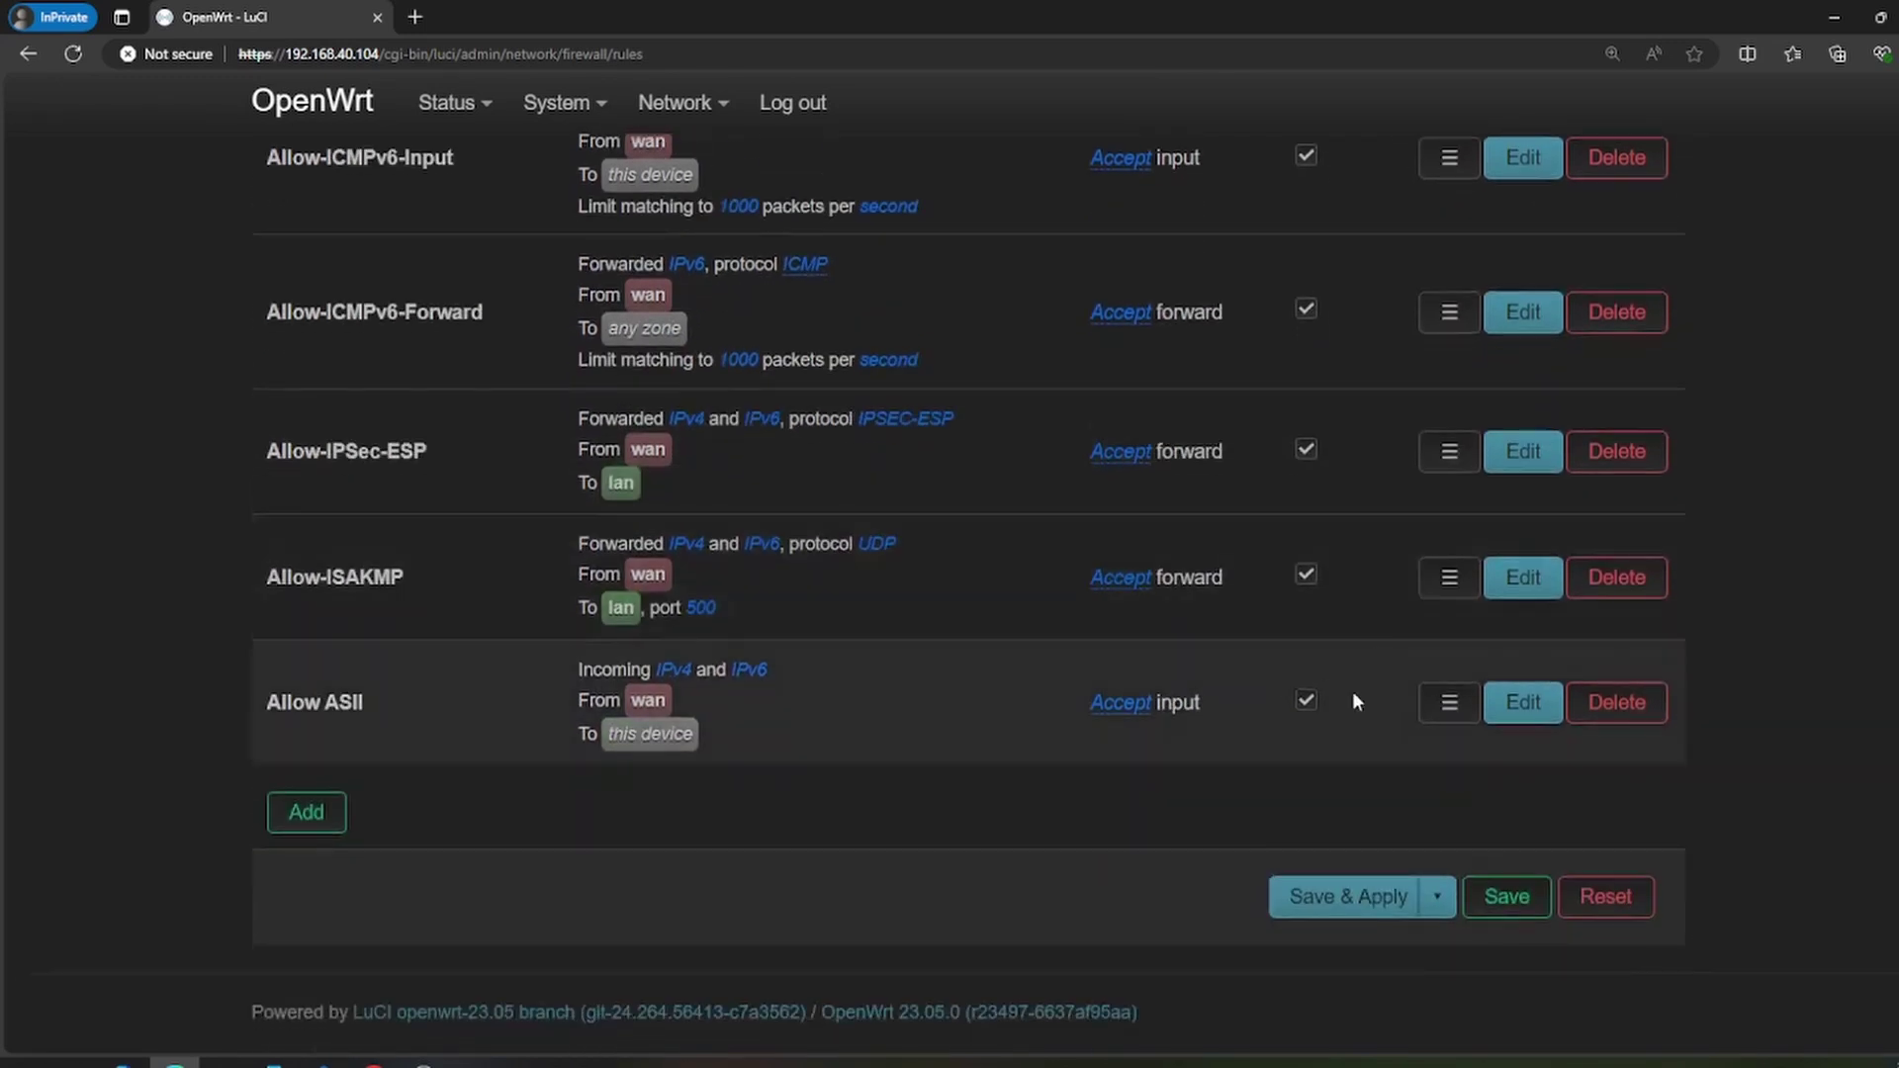
Step: Open the last traffic rule in the list for editing and view the available source addresses without choosing one
{"action": "left_click", "coordinate": [1521, 706]}
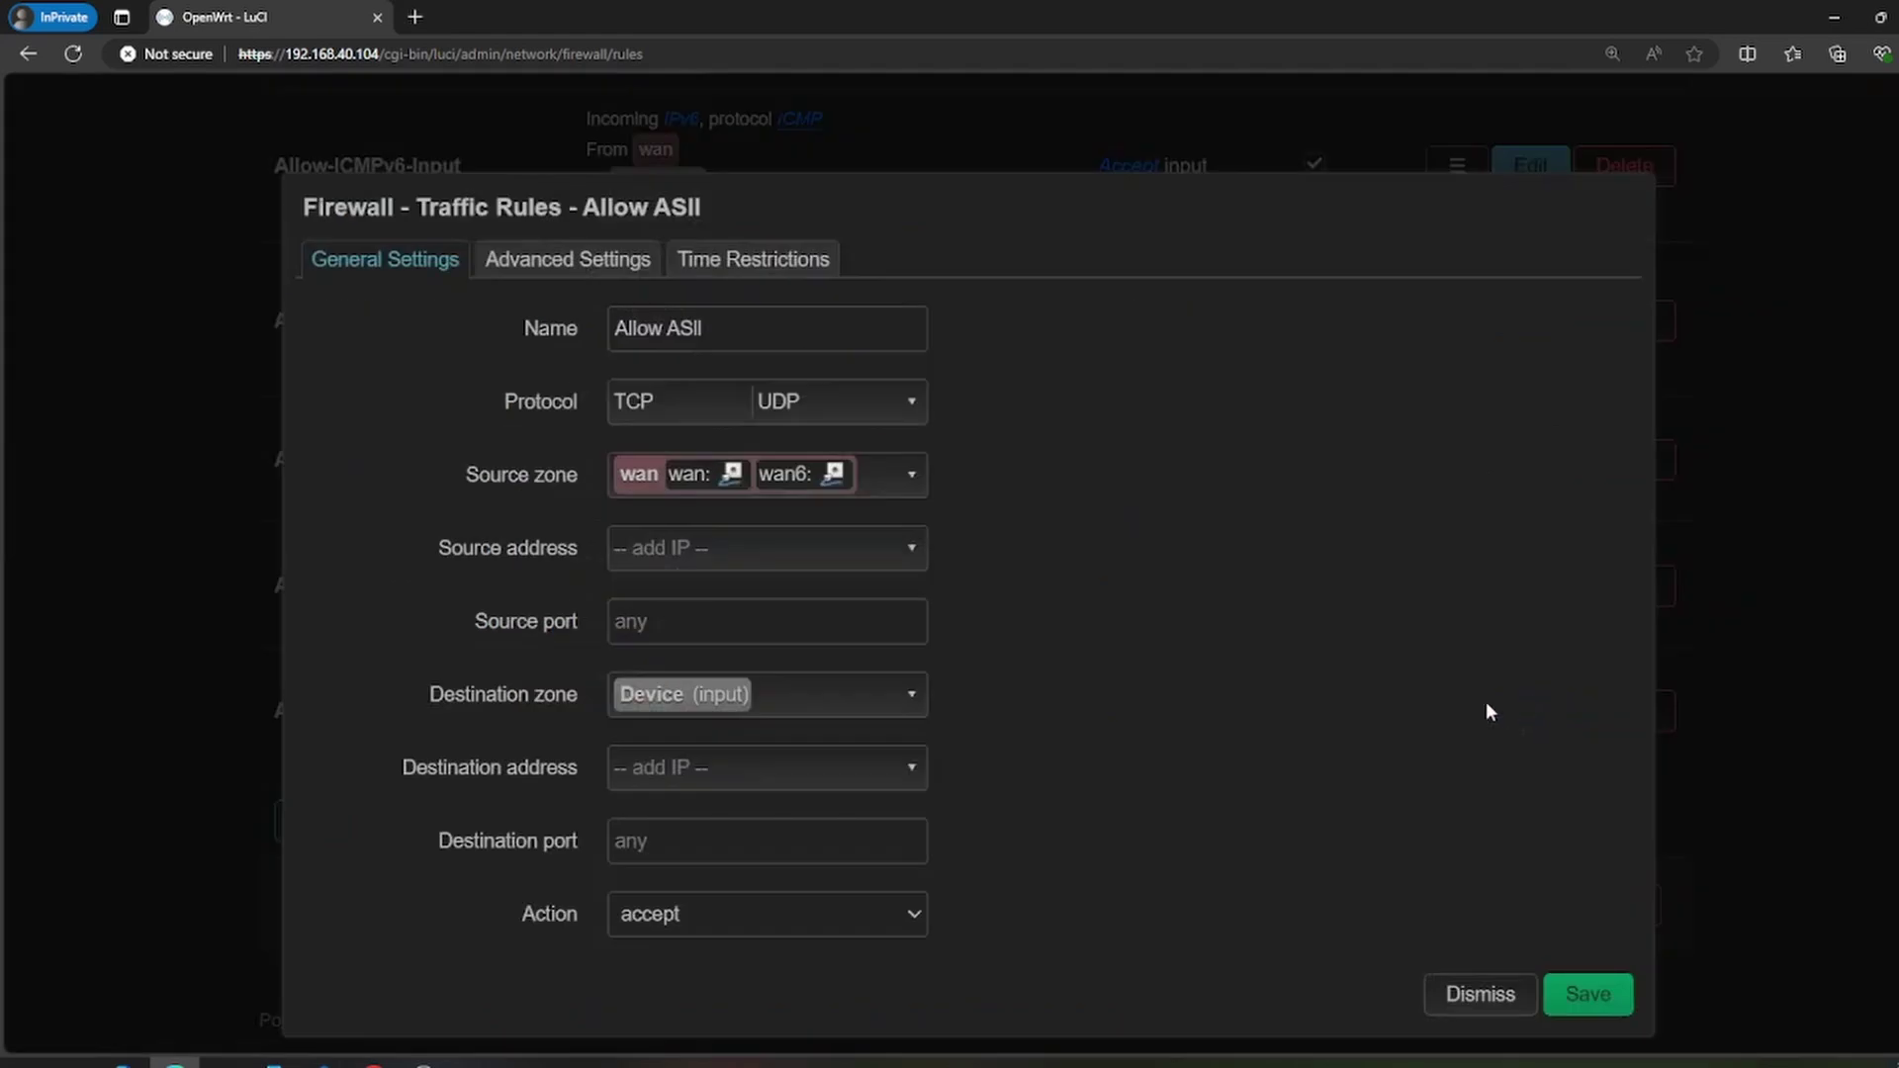
{"action": "left_click", "coordinate": [753, 572]}
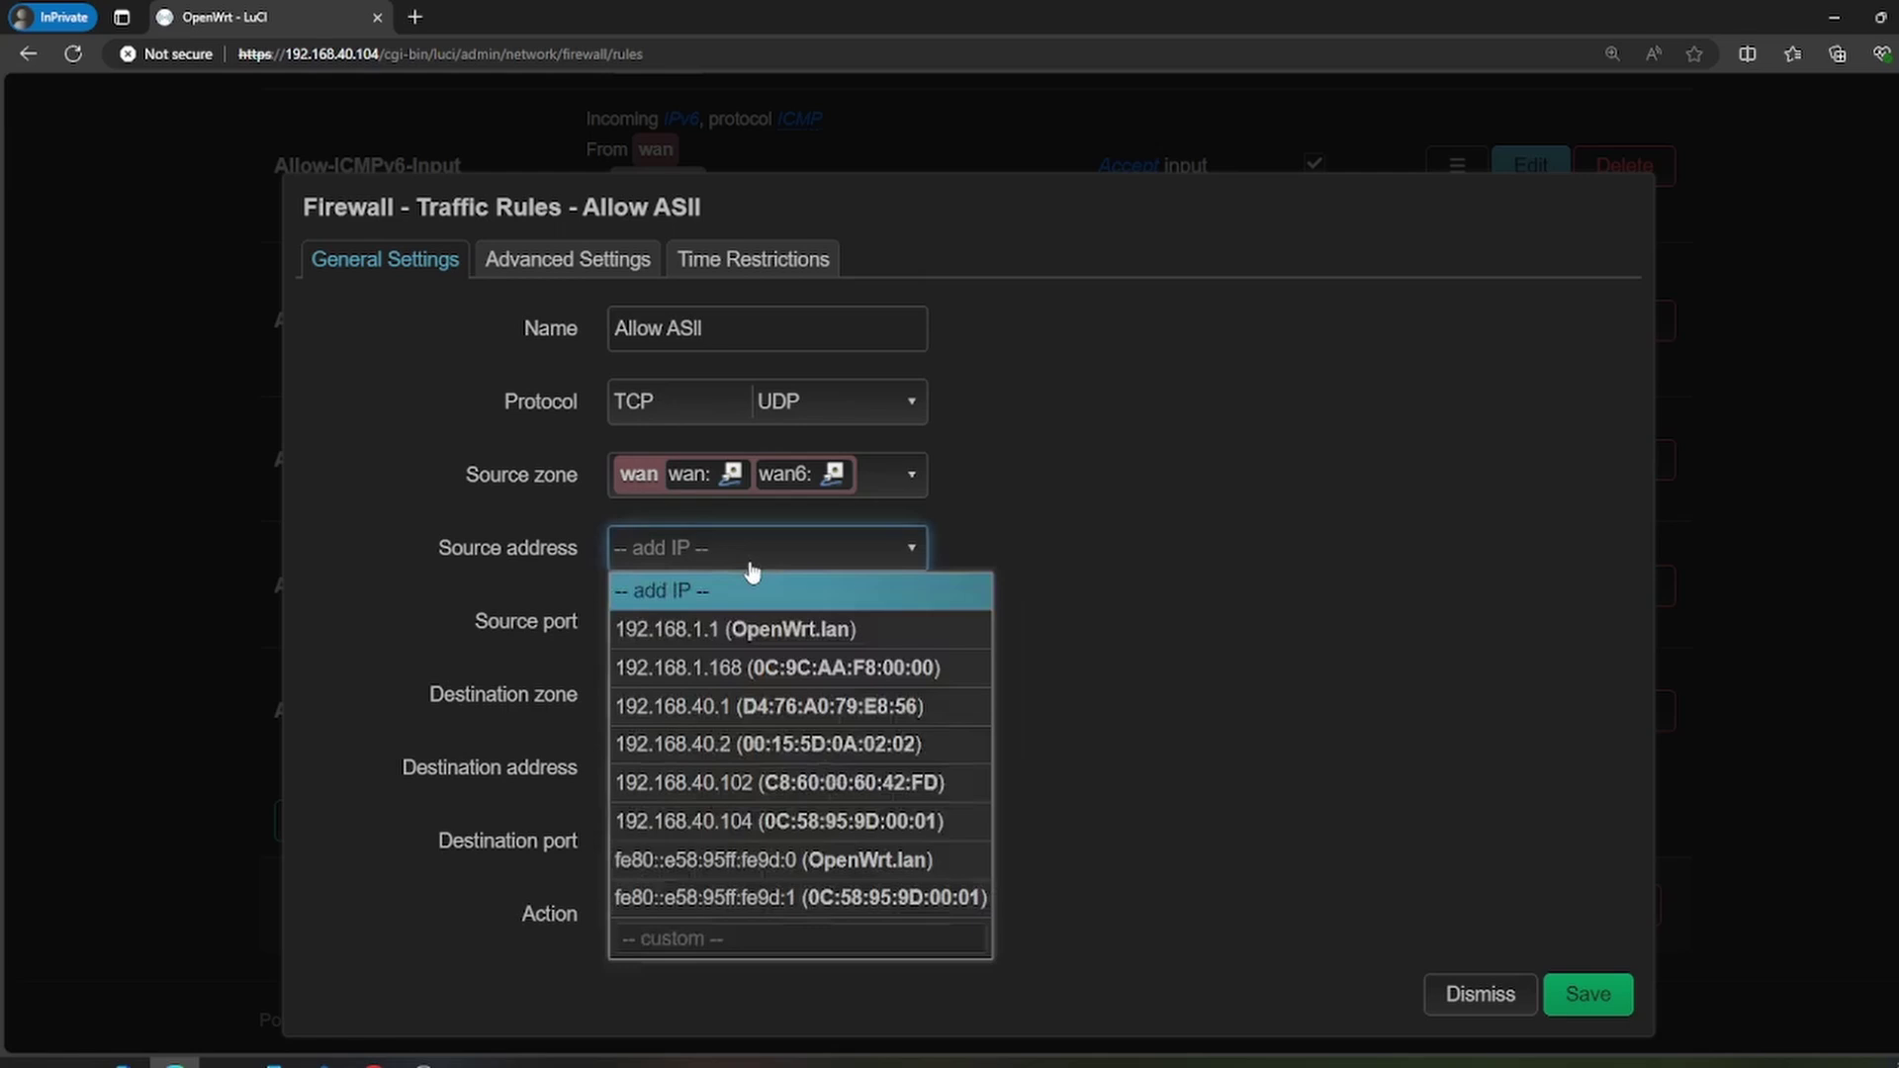
{"action": "left_click", "coordinate": [1293, 638]}
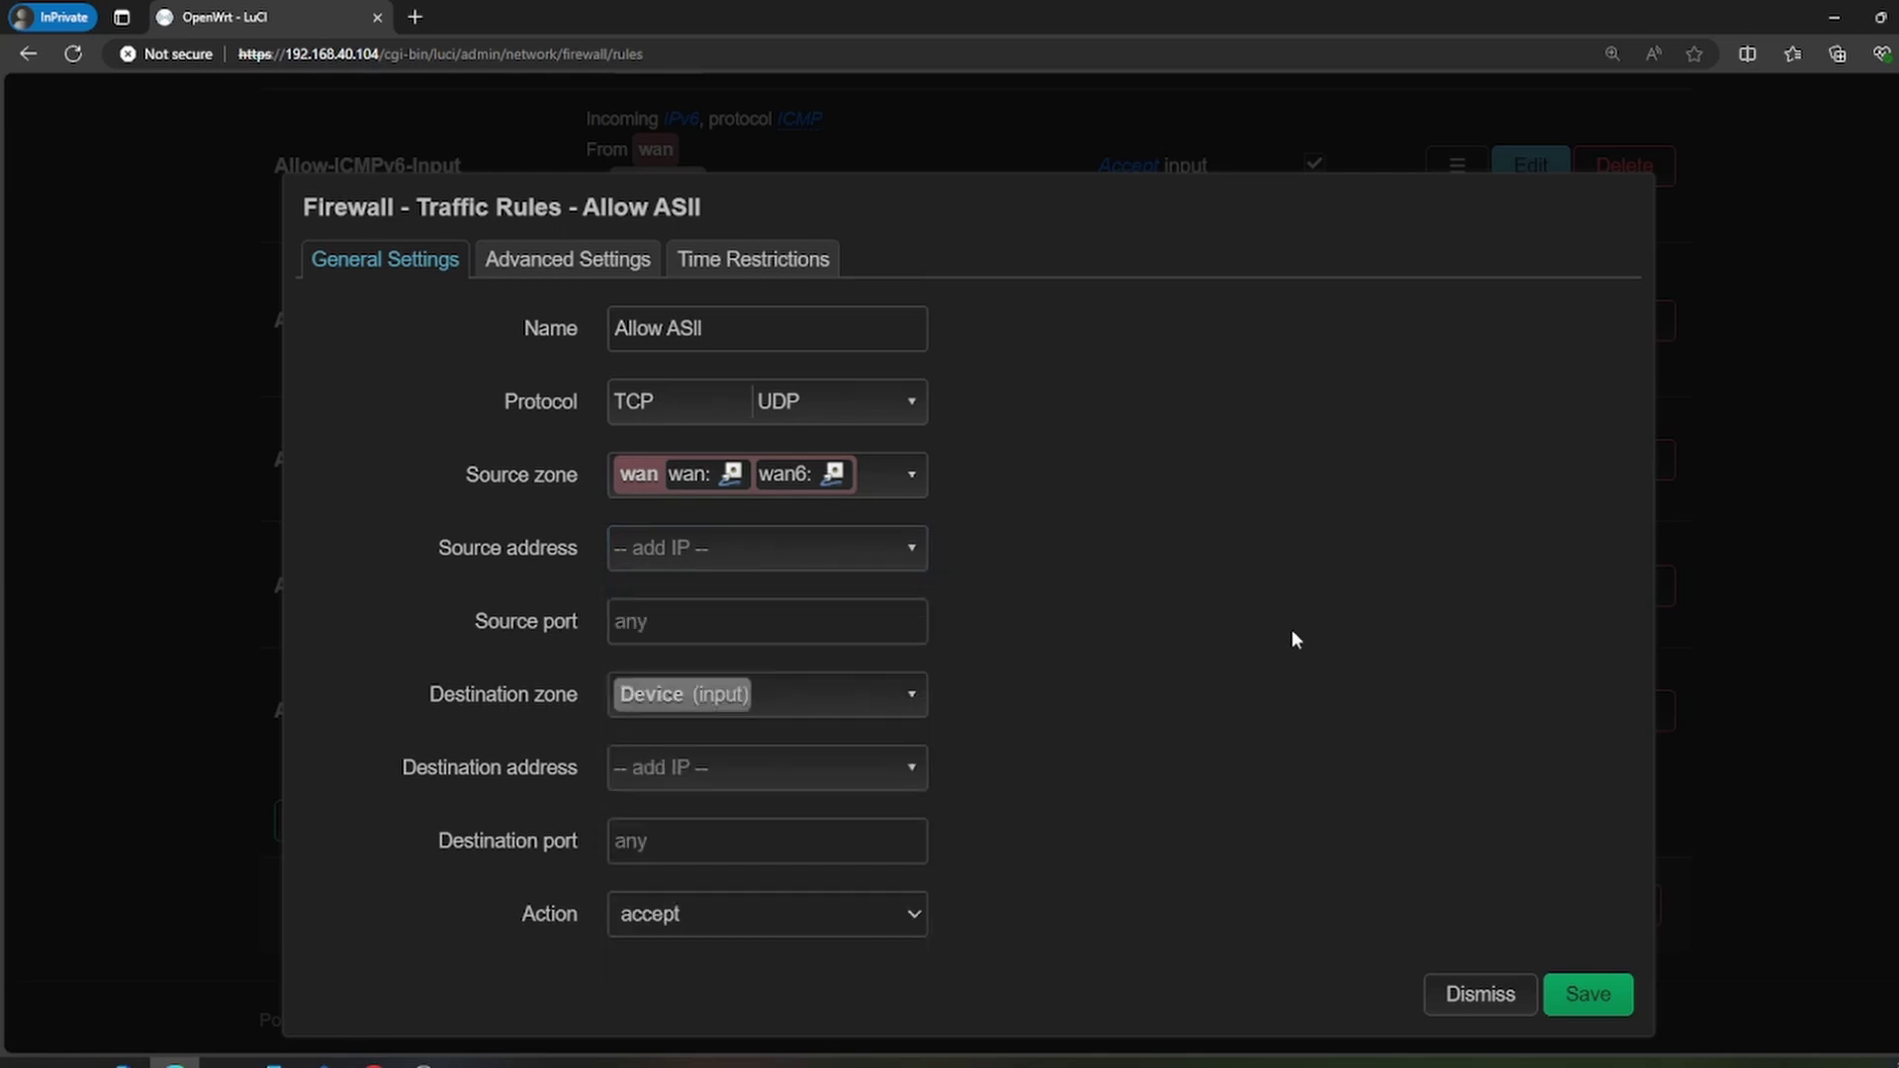
Step: Dismiss the opened traffic rule without saving and look back over the rules list up to its beginning
{"action": "left_click", "coordinate": [1467, 997]}
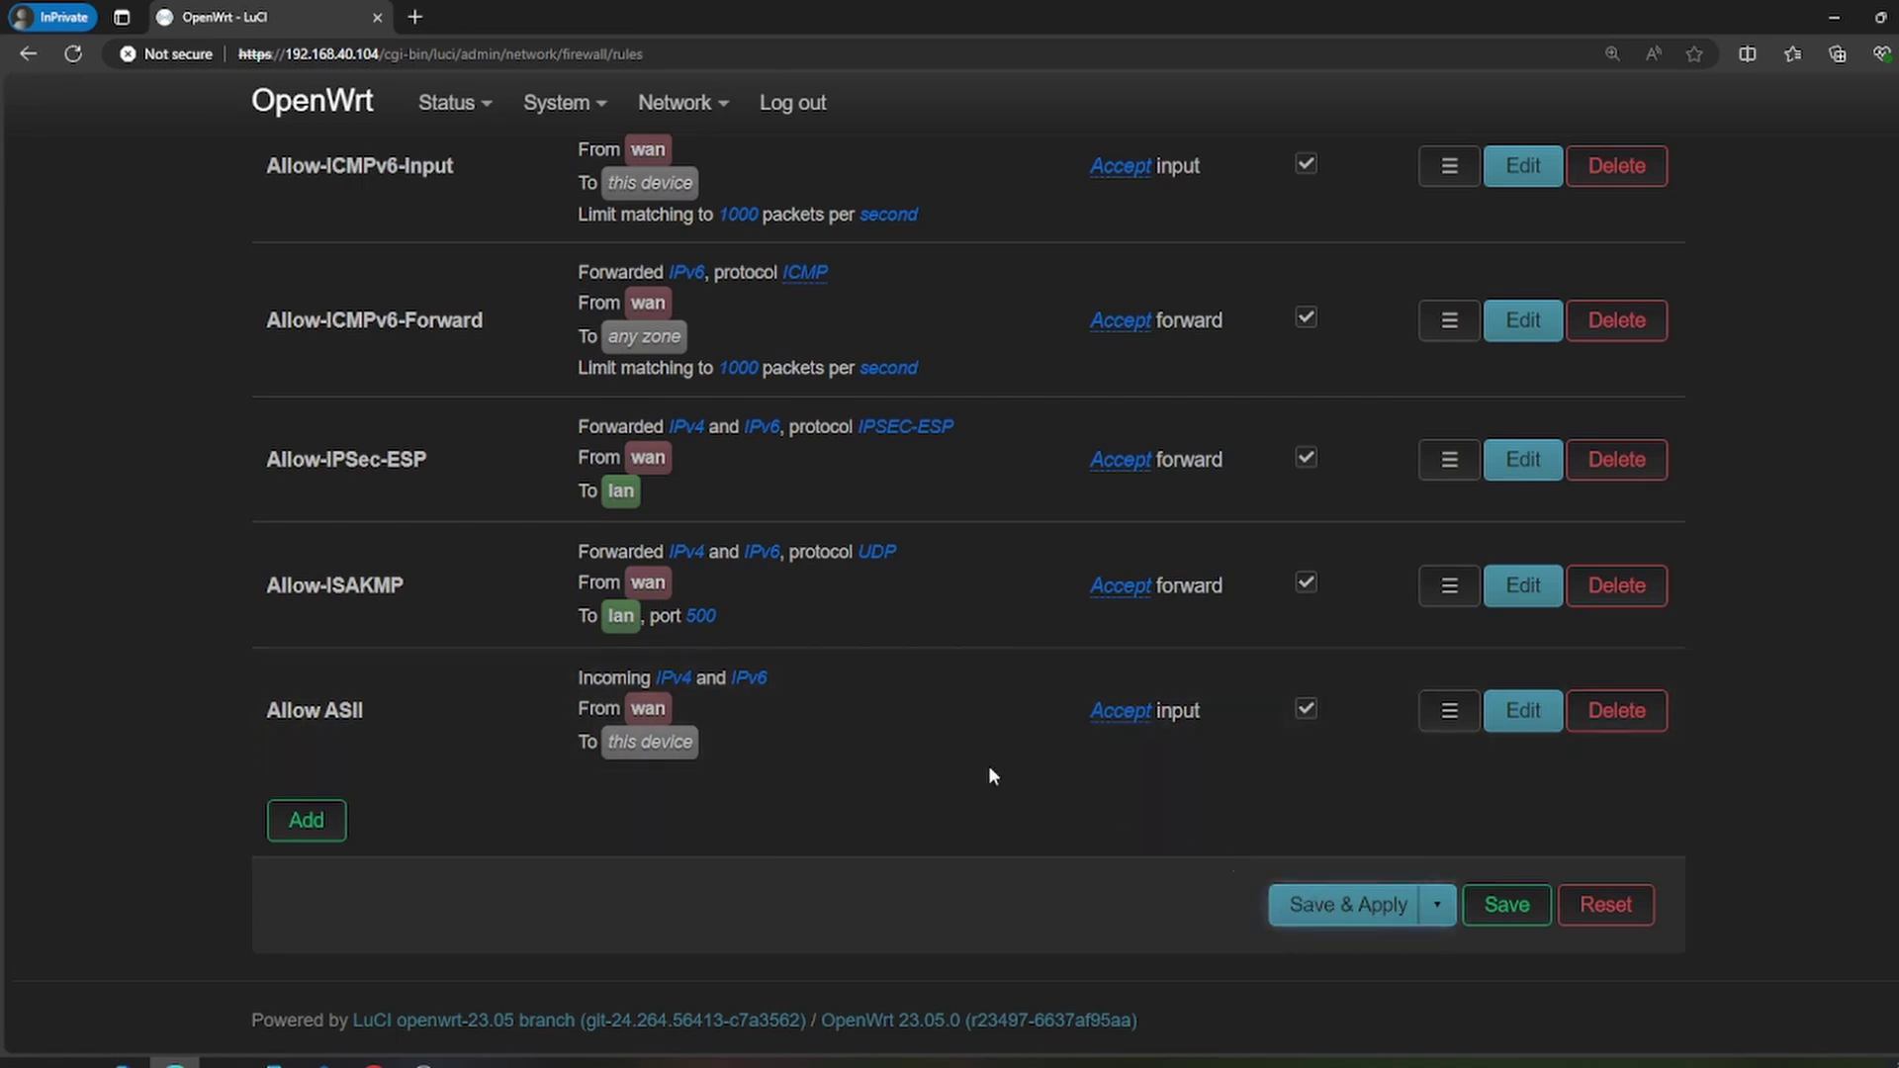
{"action": "scroll", "coordinate": [668, 517], "scroll_direction": "up", "scroll_amount": 9}
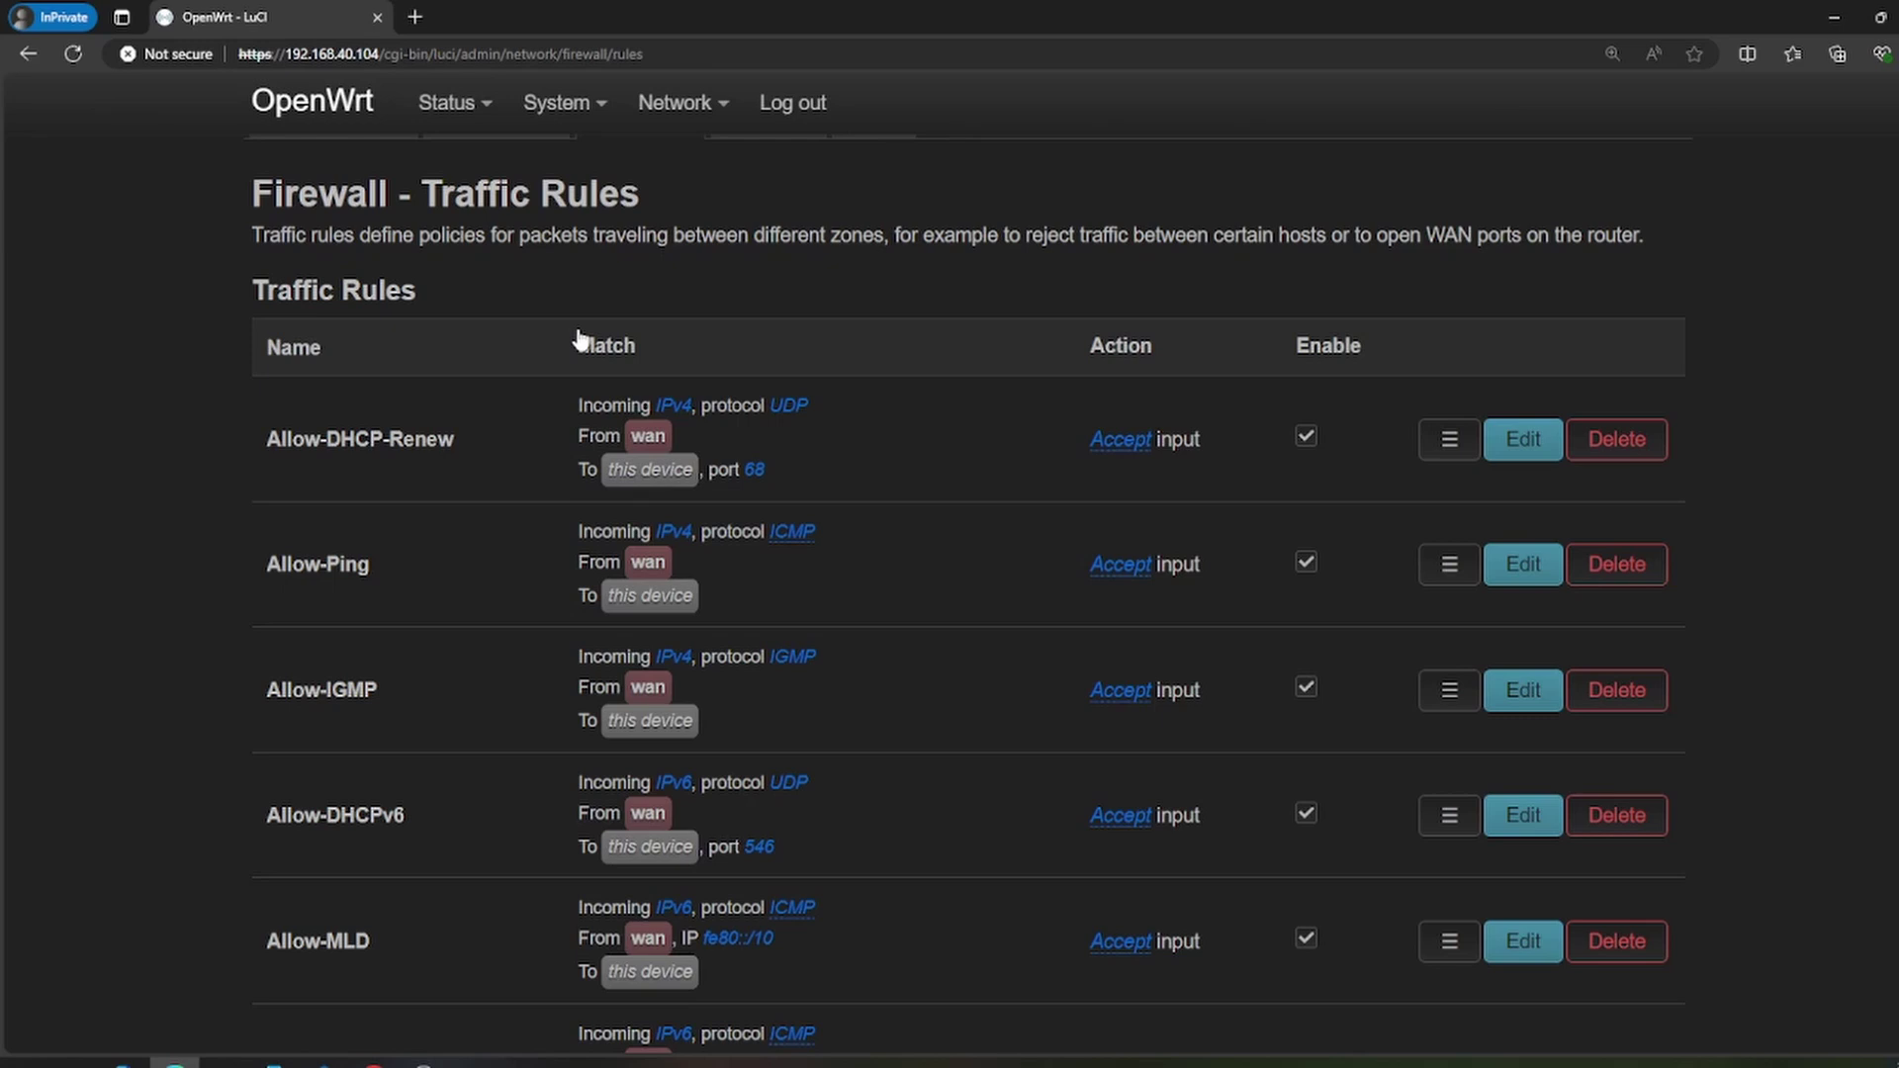
{"action": "mouse_move", "coordinate": [475, 101]}
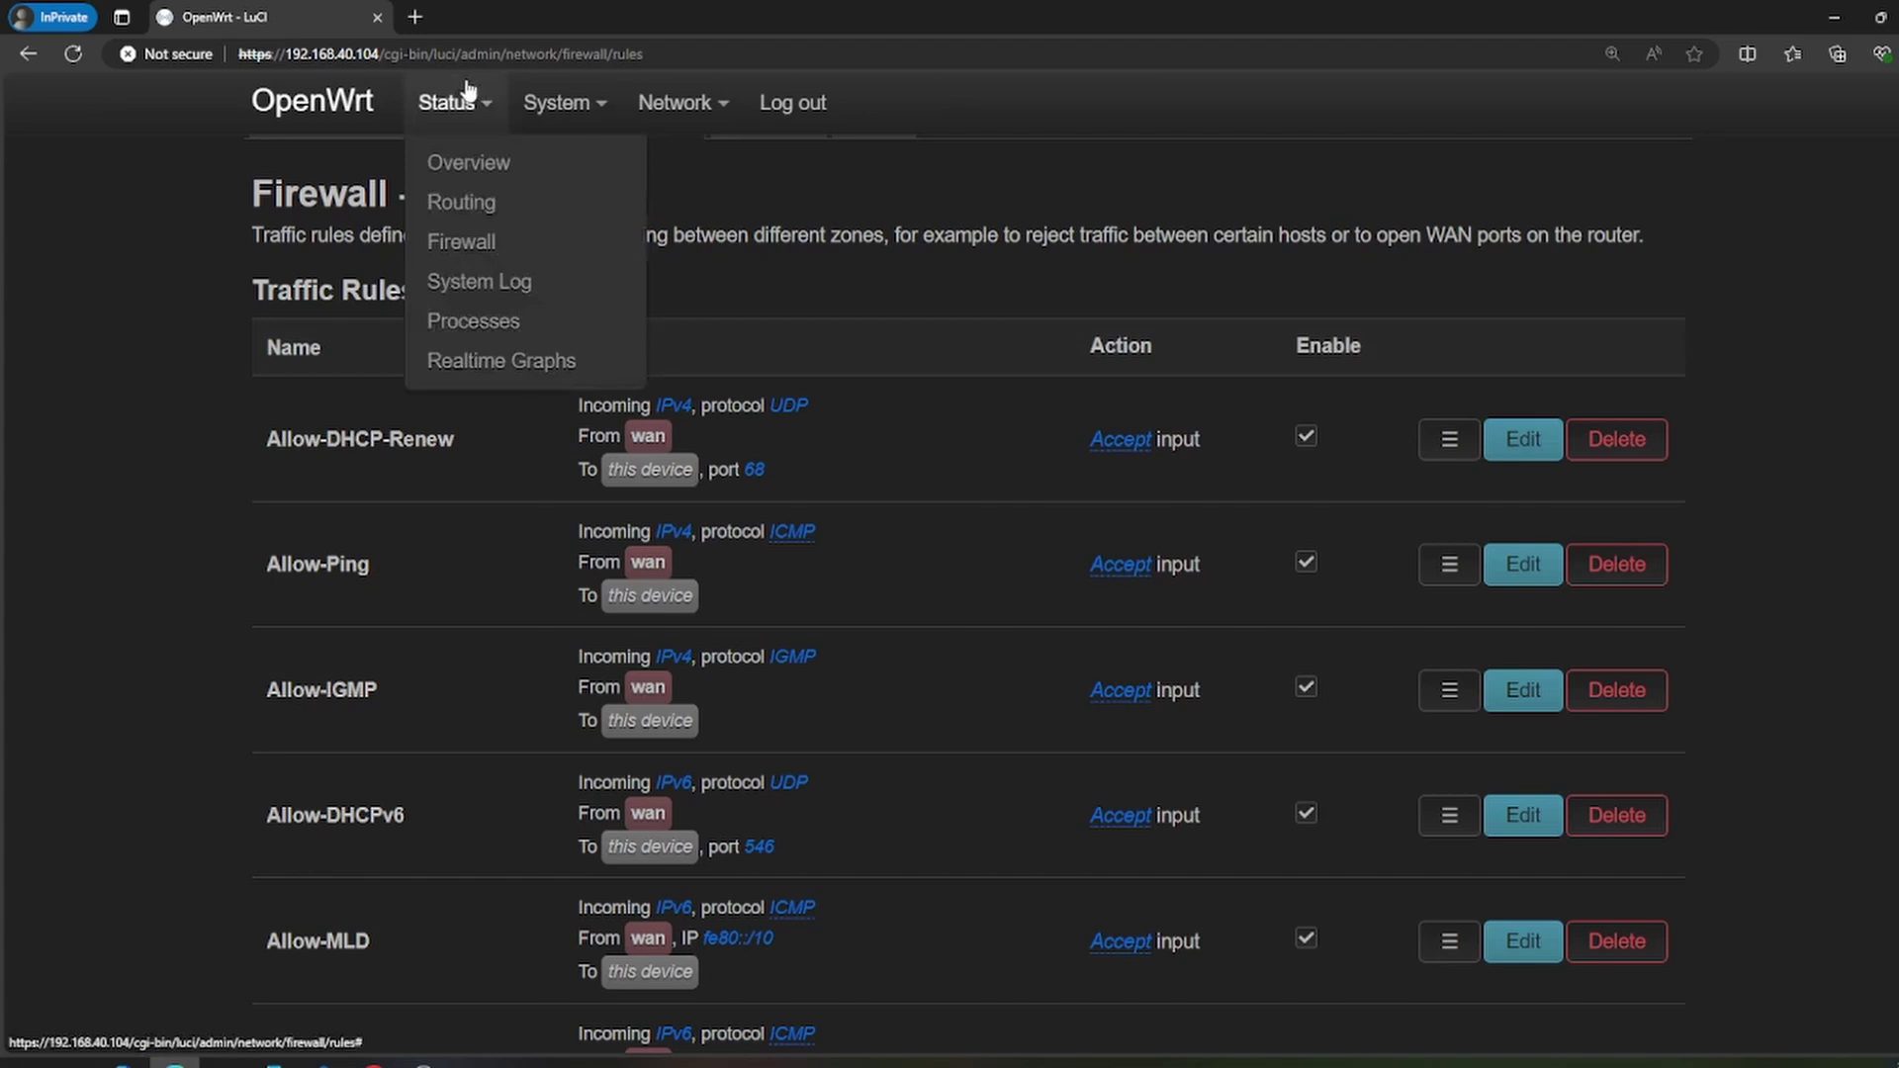
Step: View the router's administration settings, checking the router password page and the HTTP(S) access options
{"action": "mouse_move", "coordinate": [575, 108]}
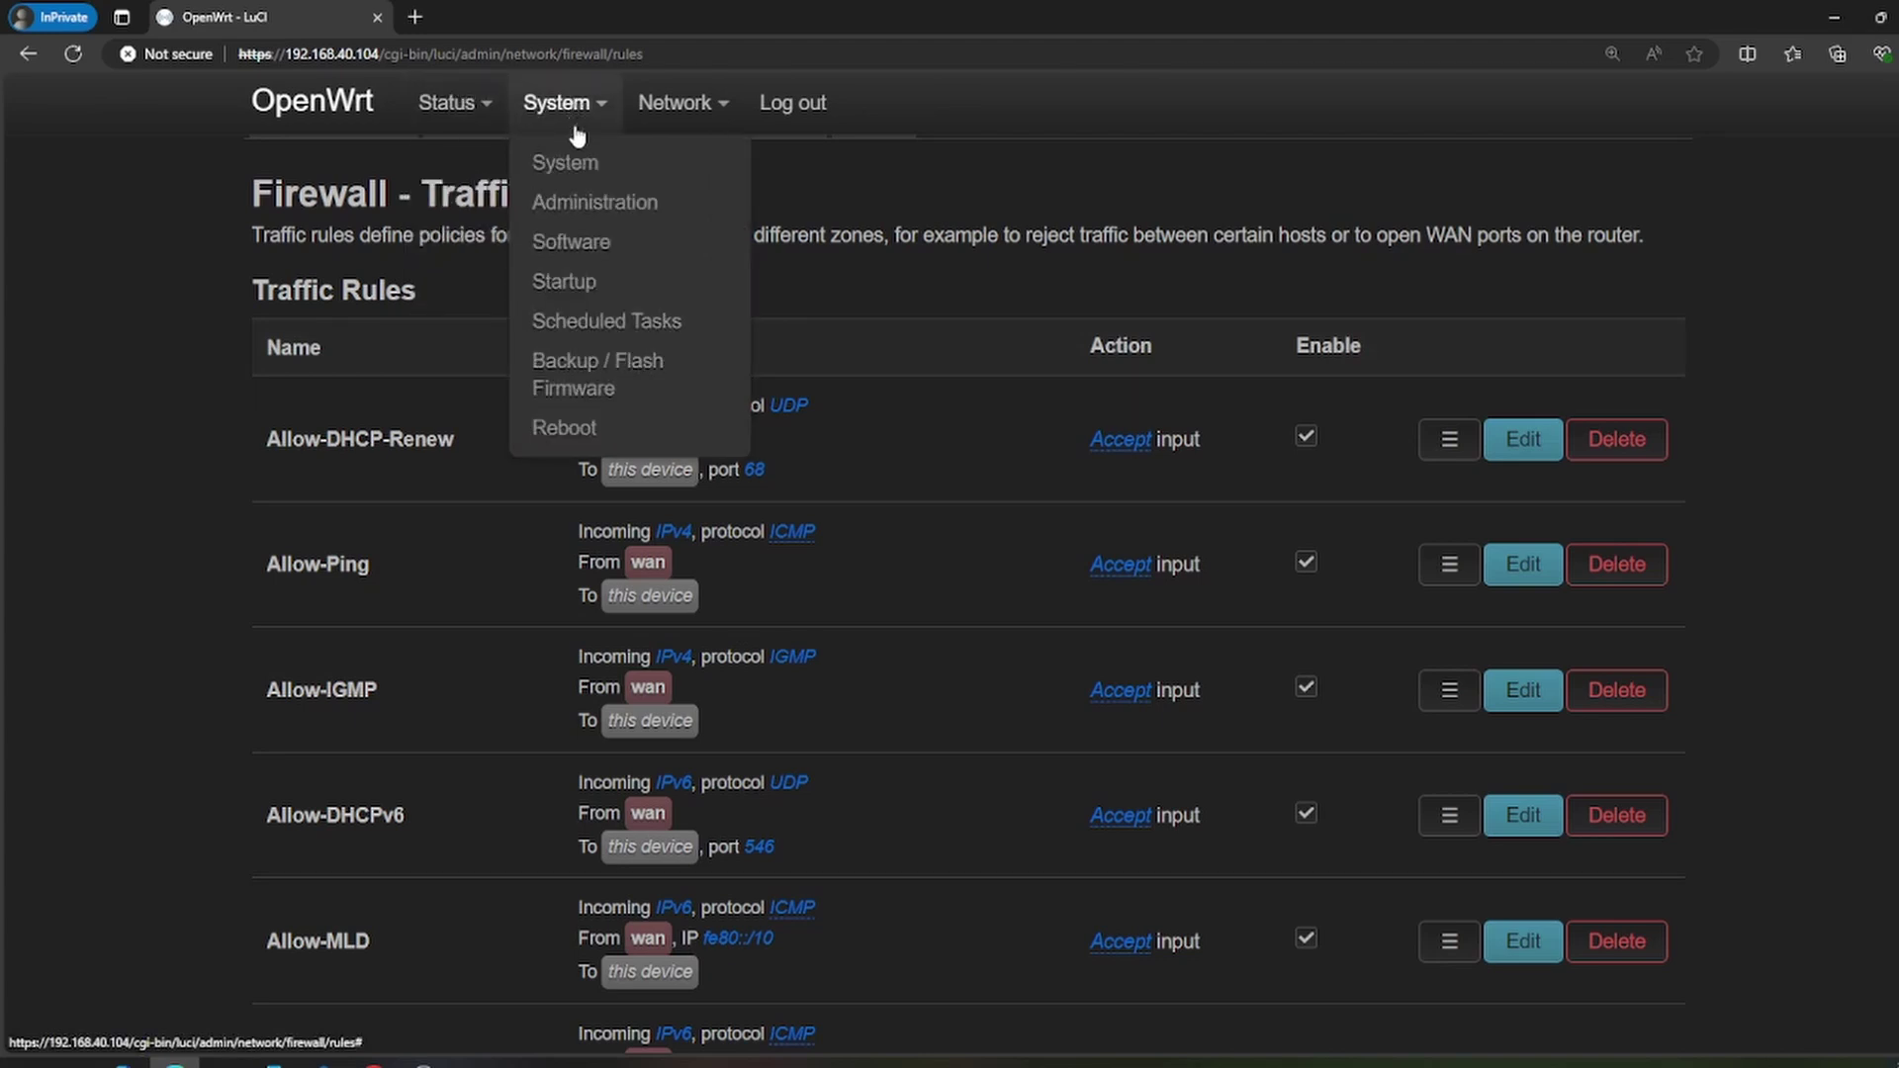
{"action": "left_click", "coordinate": [589, 205]}
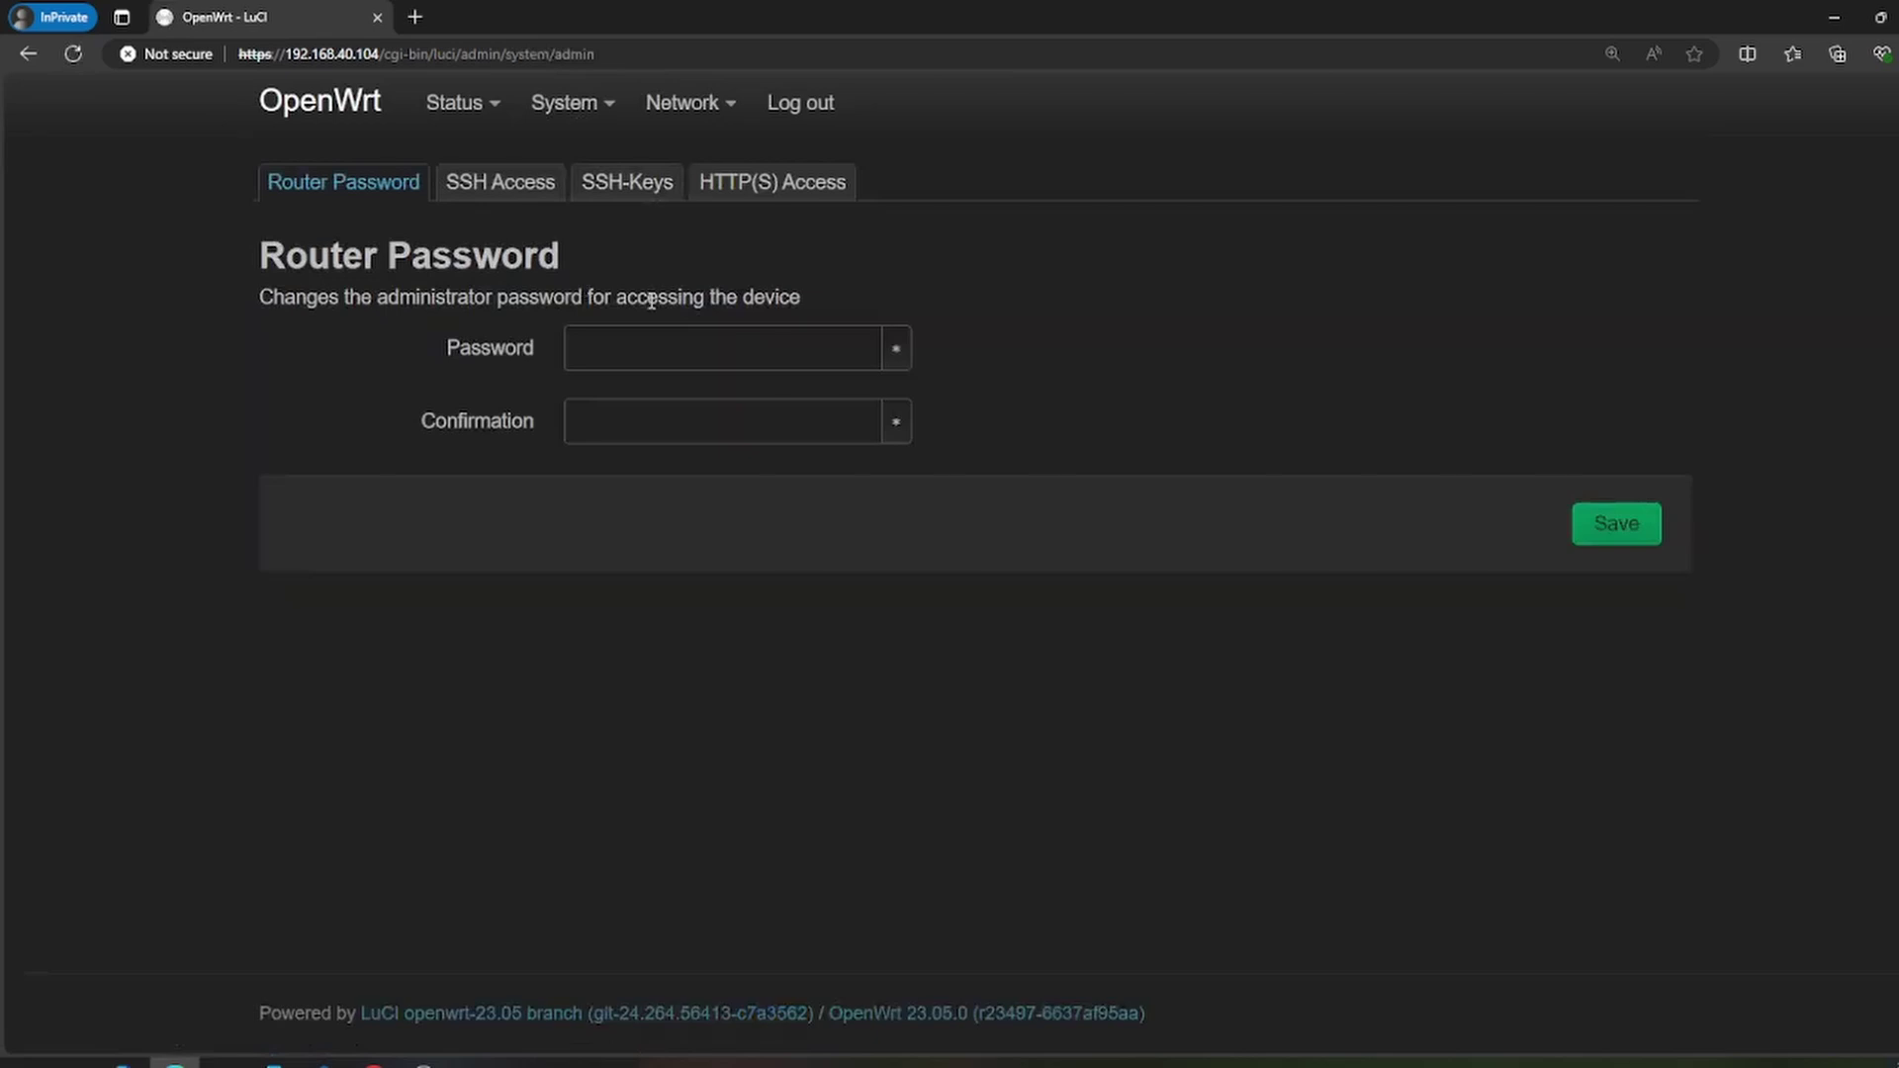
{"action": "left_click", "coordinate": [785, 203]}
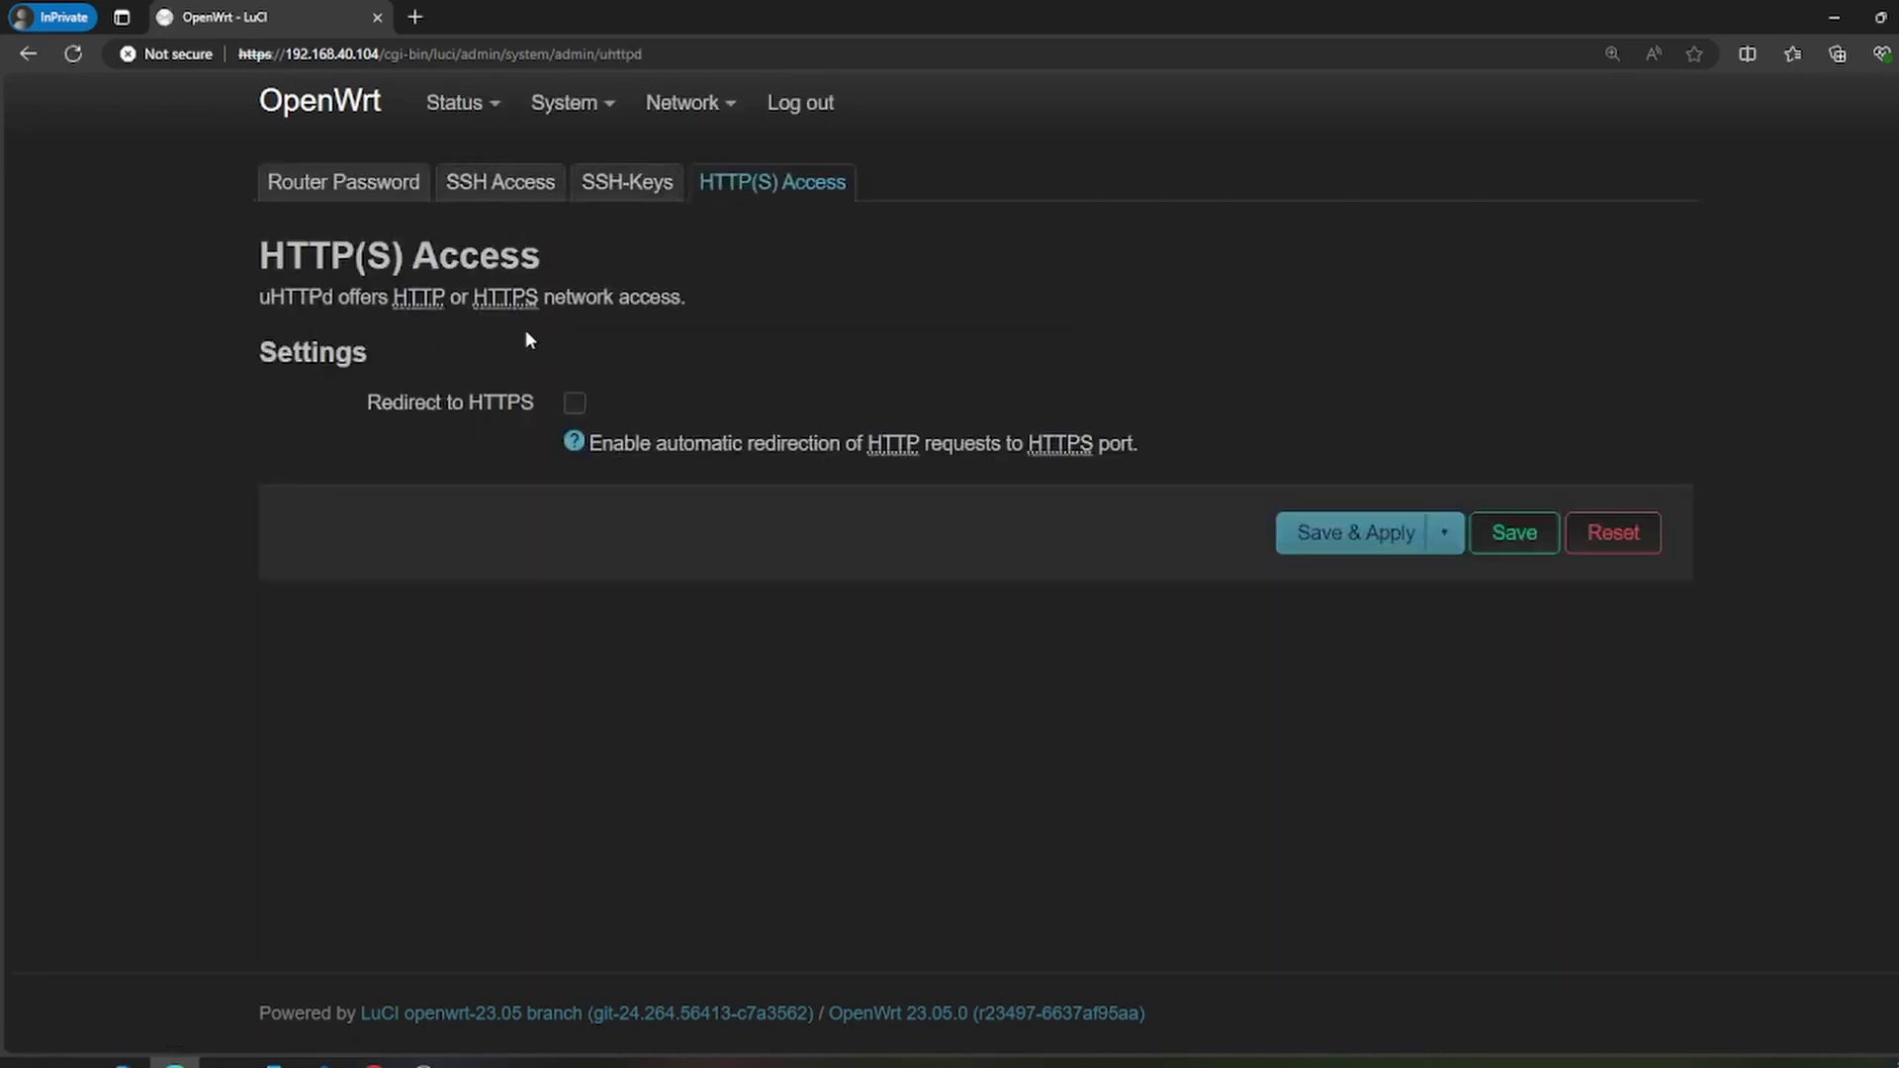
Step: Show the system's software package management page and examine its disk space, package list and available actions
{"action": "mouse_move", "coordinate": [575, 109]}
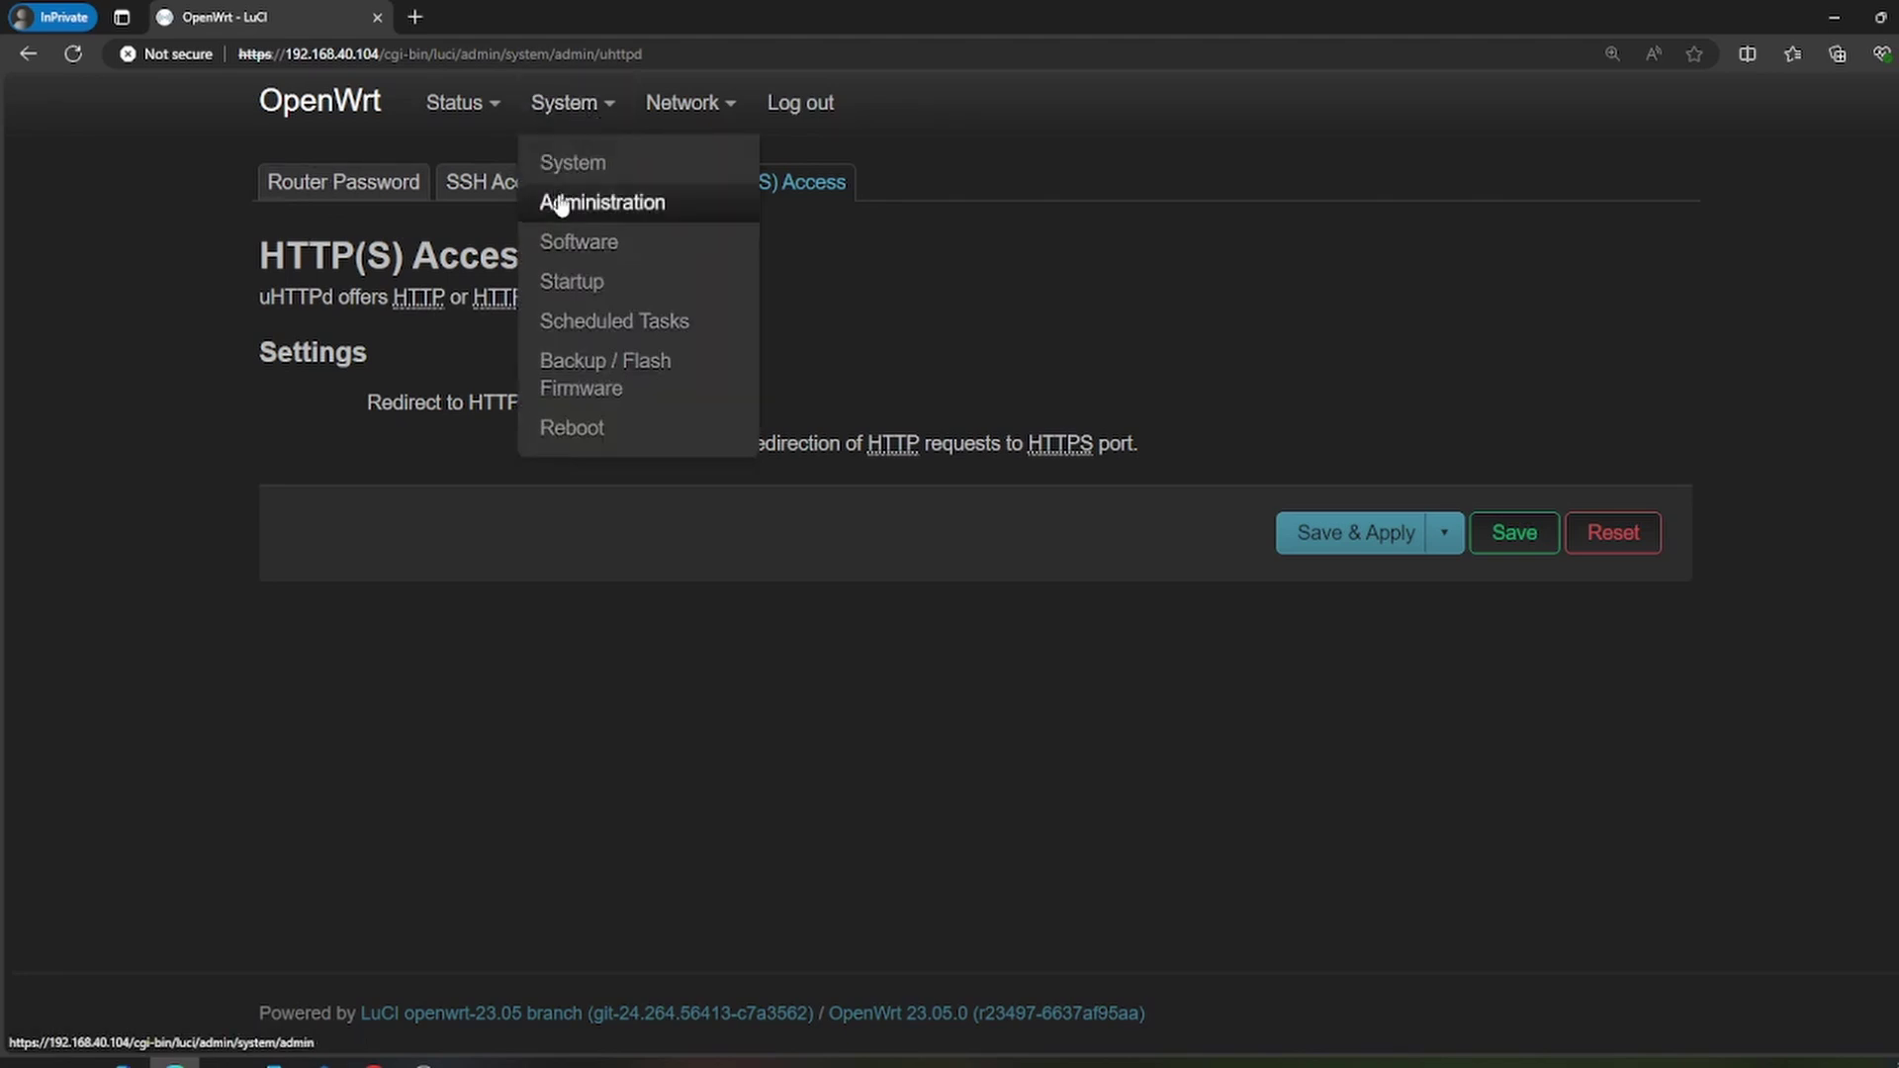
{"action": "left_click", "coordinate": [597, 249]}
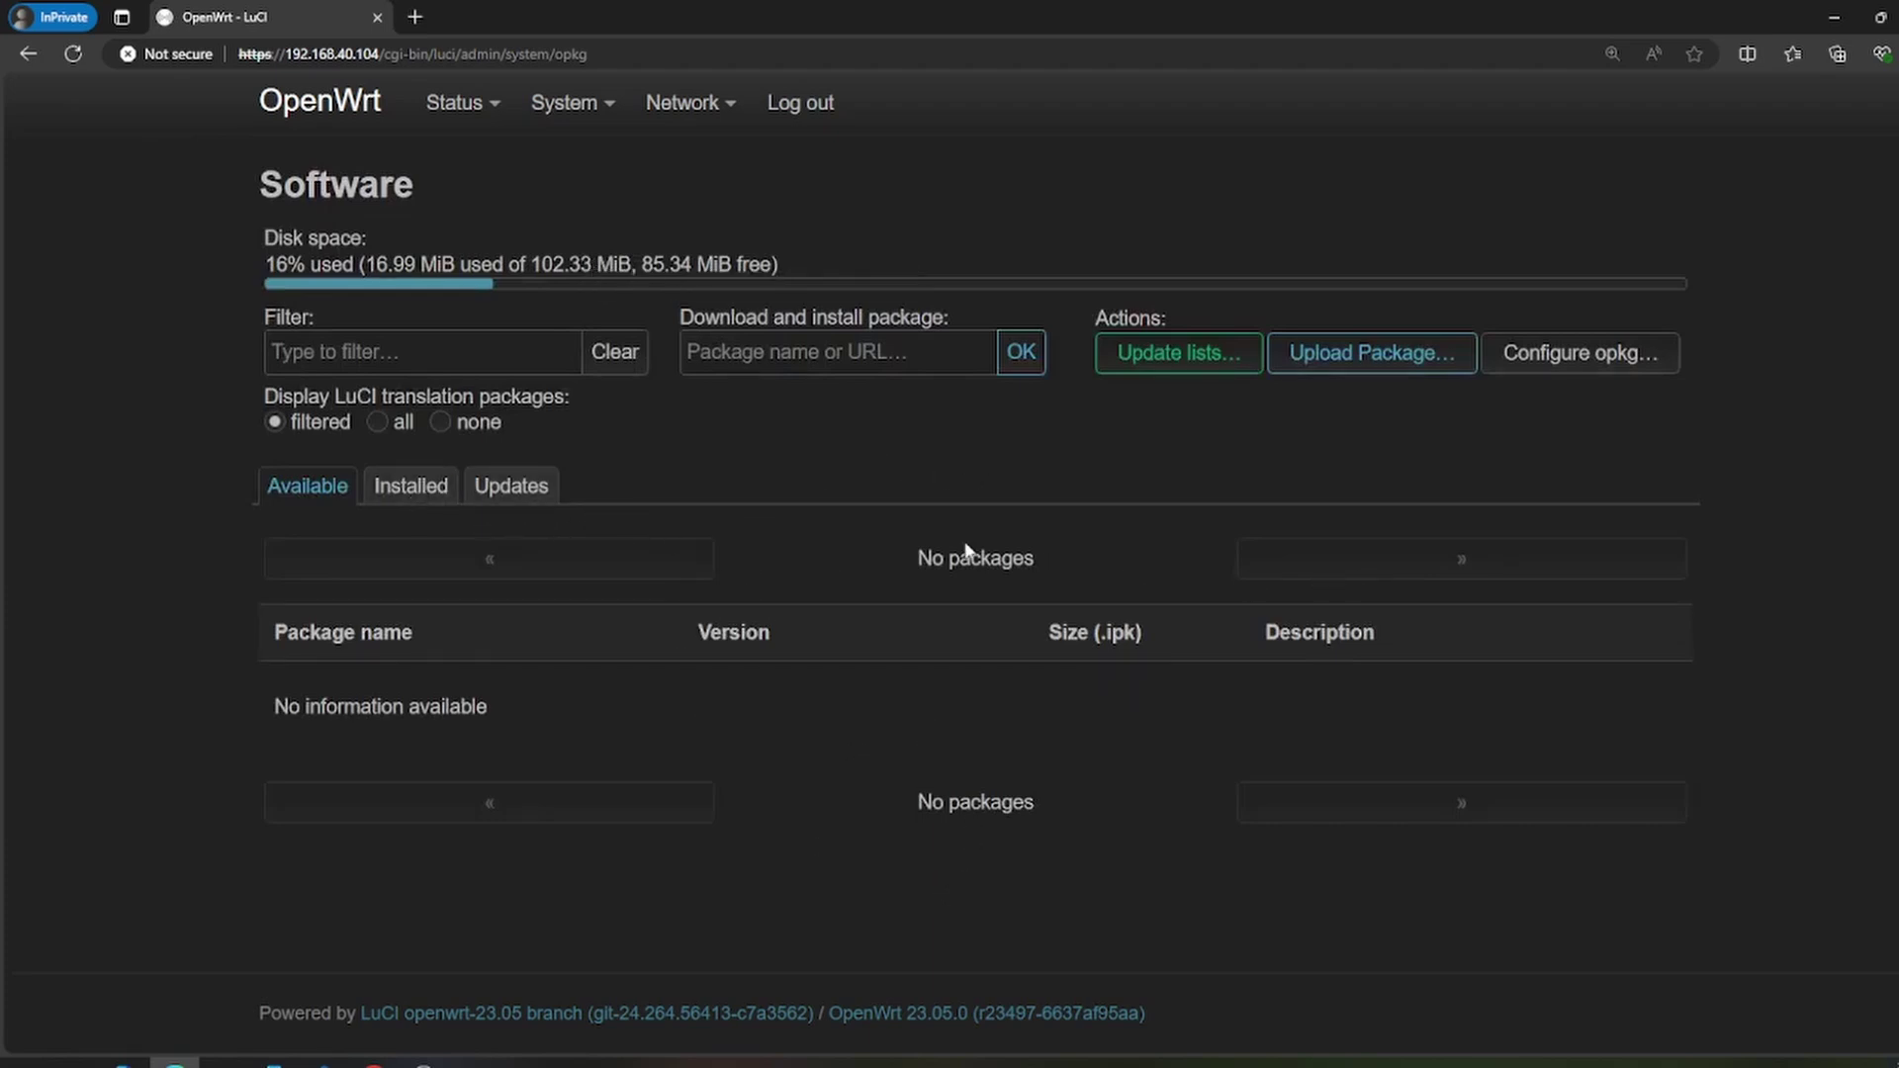
Step: Open the network diagnostics and run an IPv4 ping to openwrt.org
{"action": "mouse_move", "coordinate": [665, 131]}
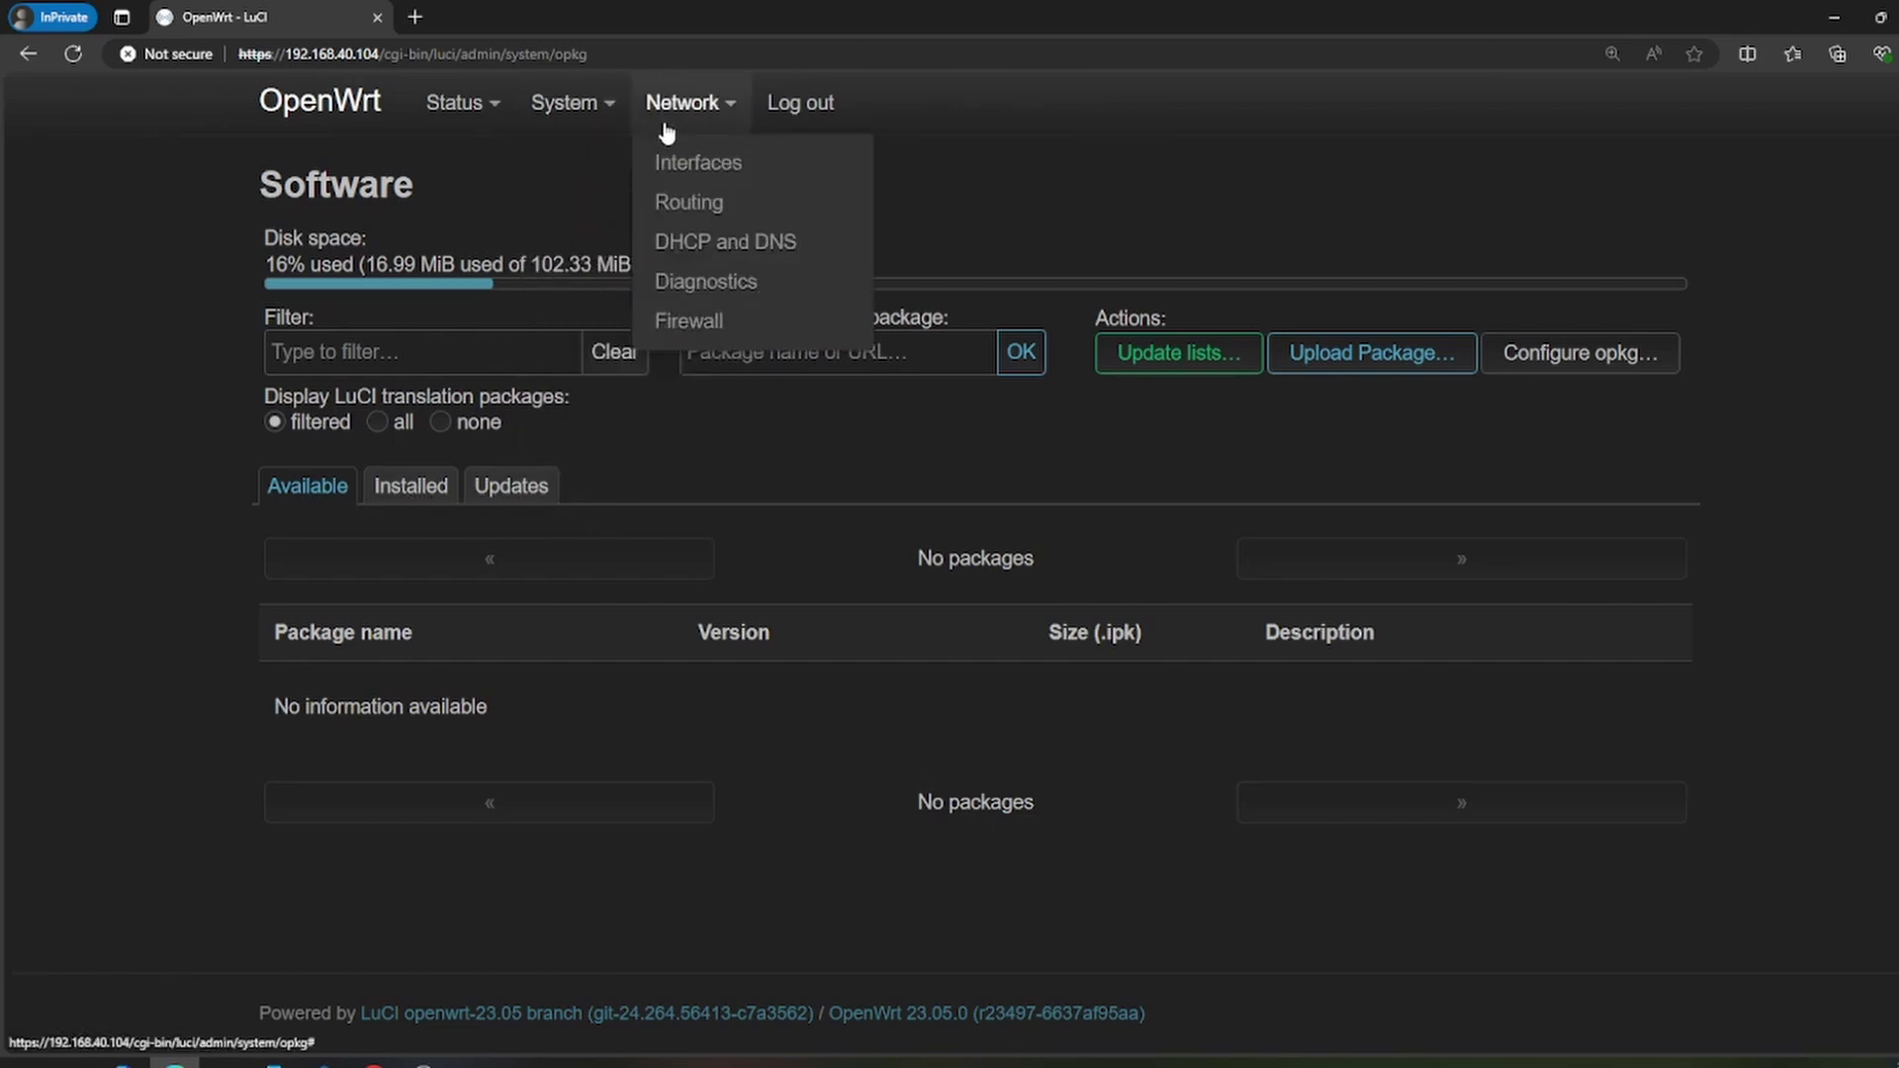
{"action": "left_click", "coordinate": [759, 289]}
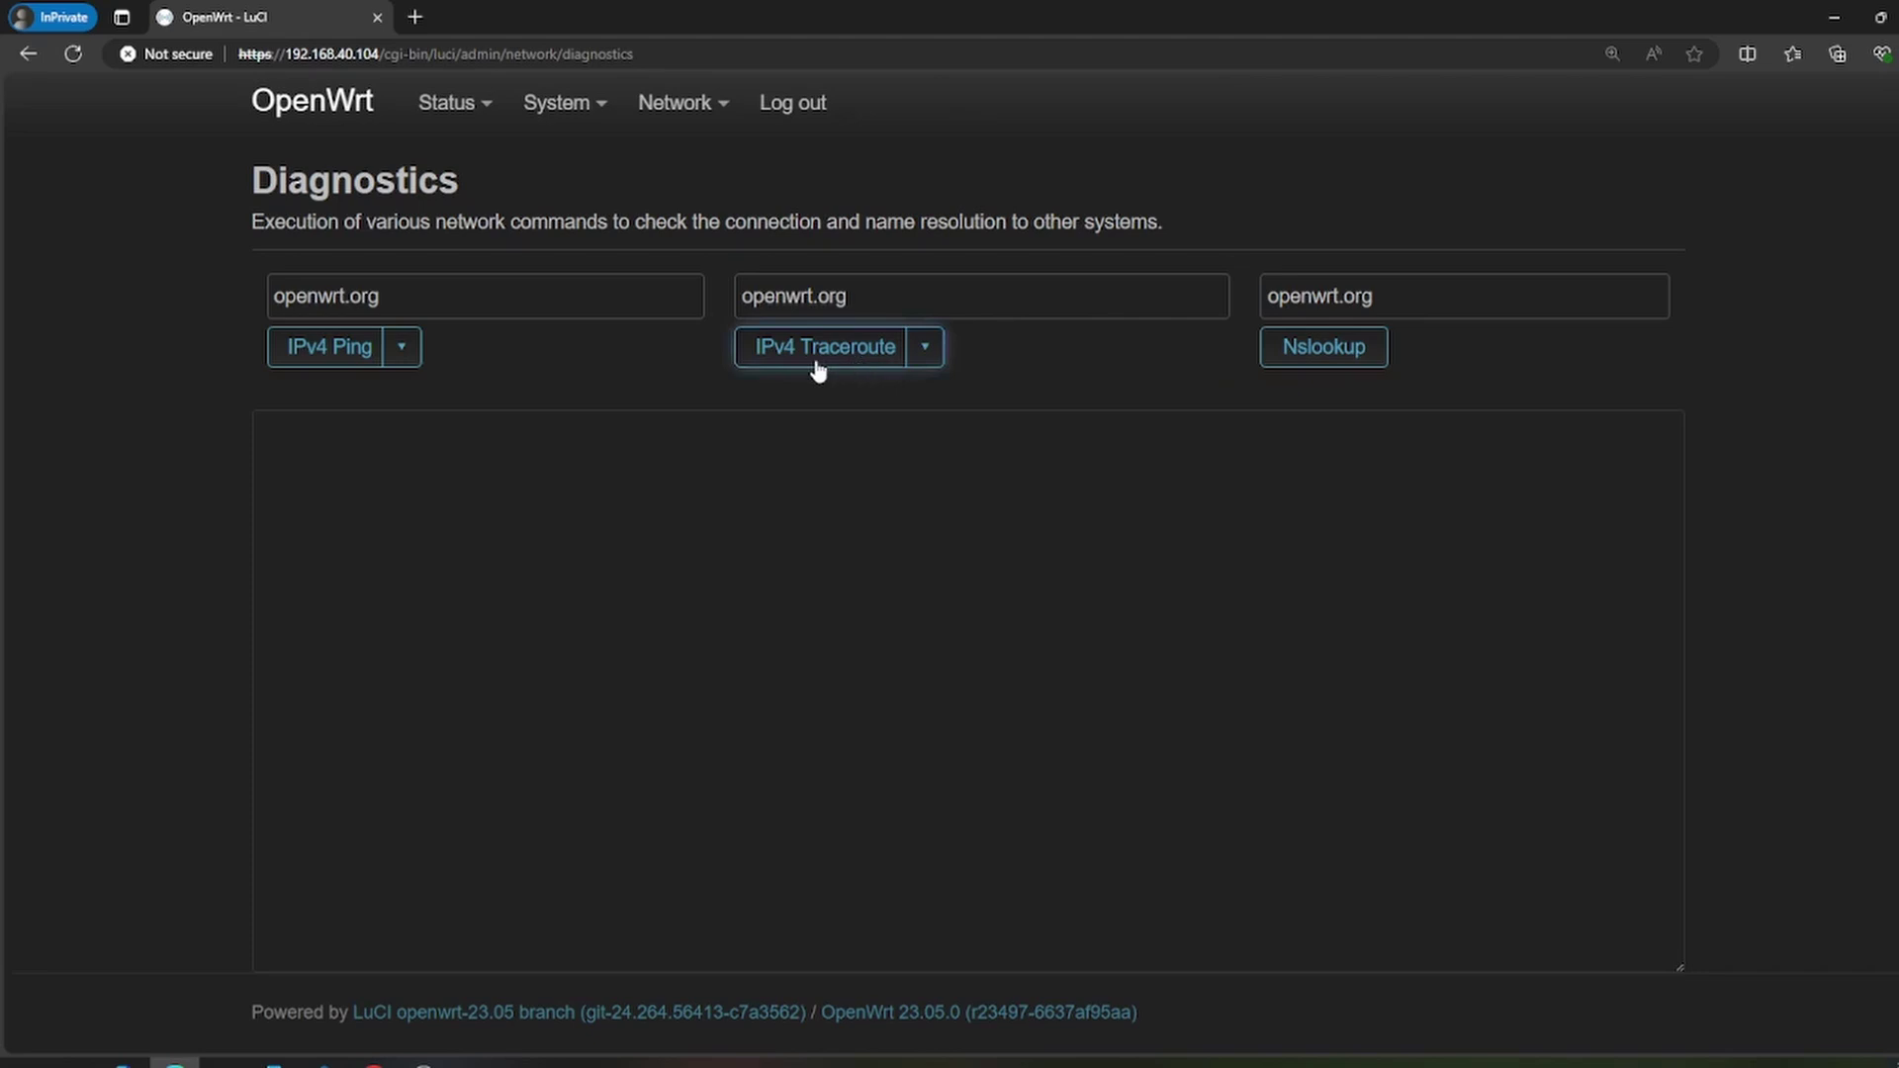
{"action": "left_click", "coordinate": [301, 361]}
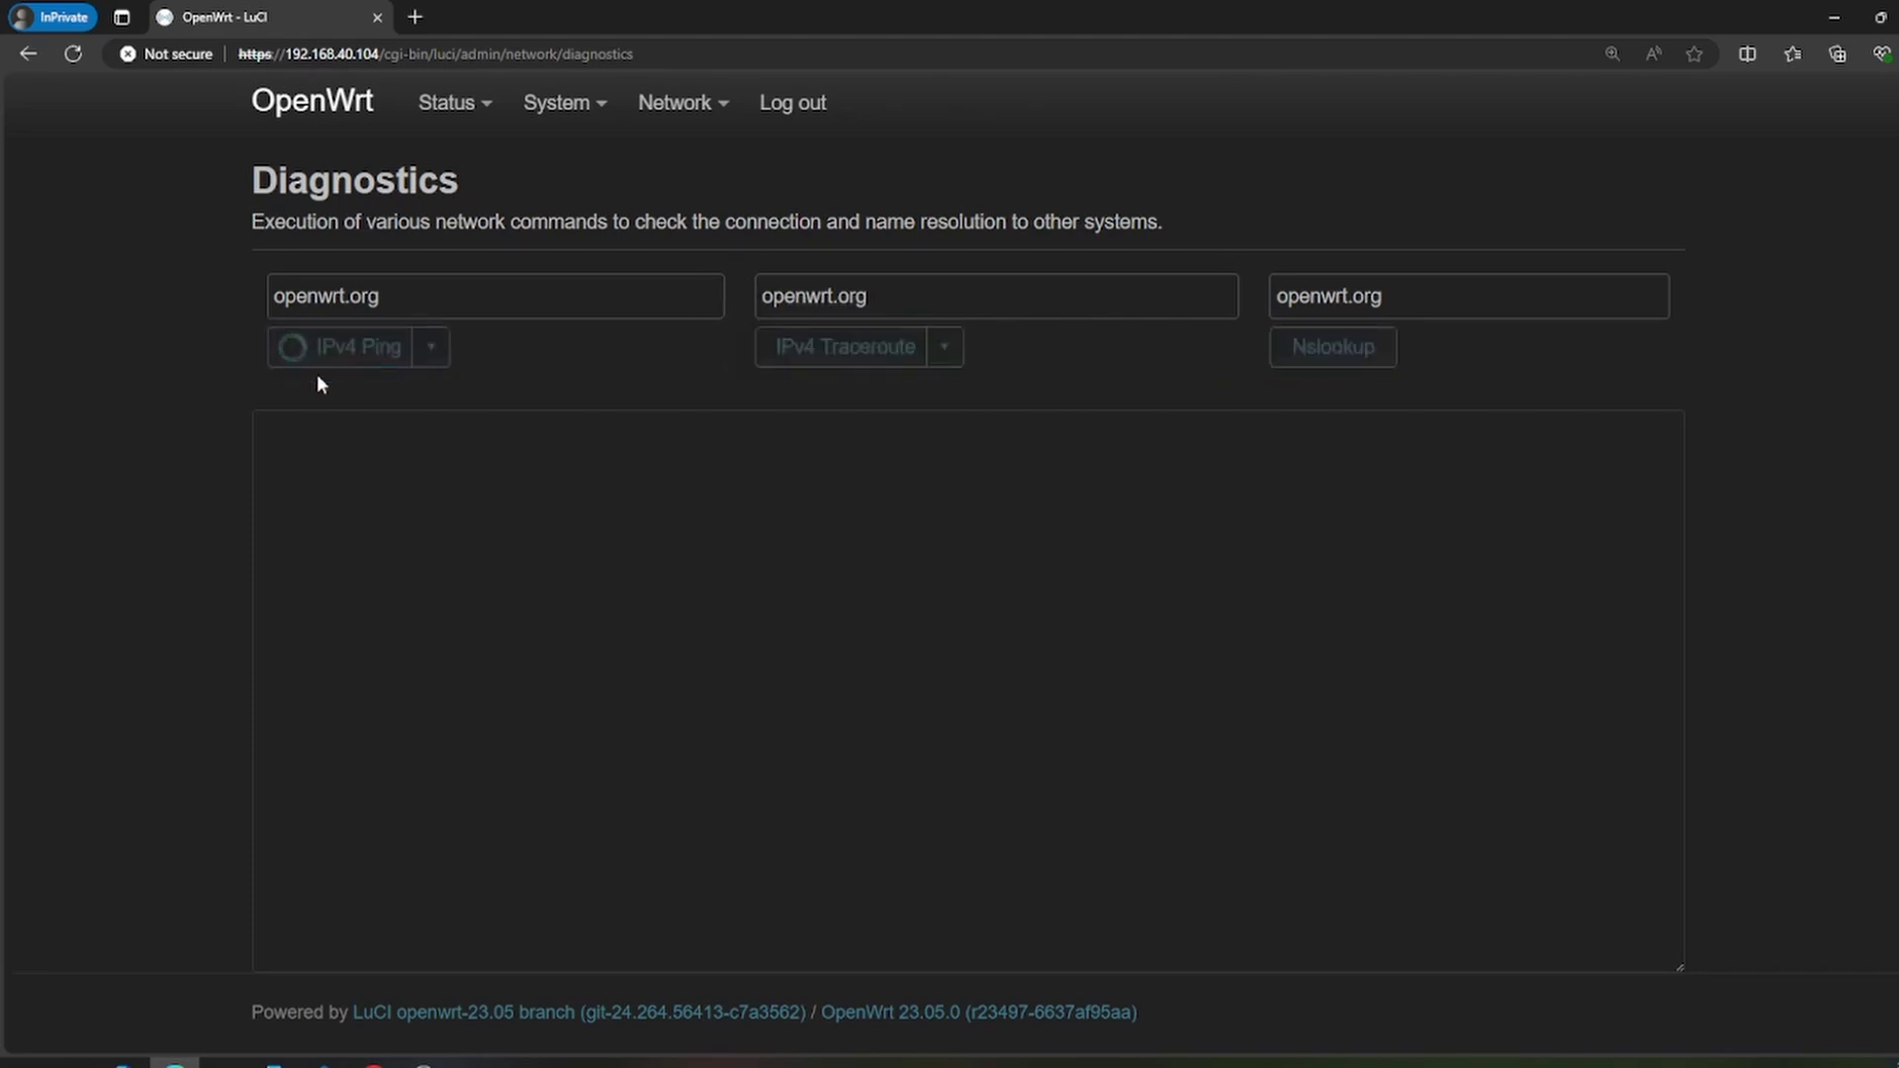